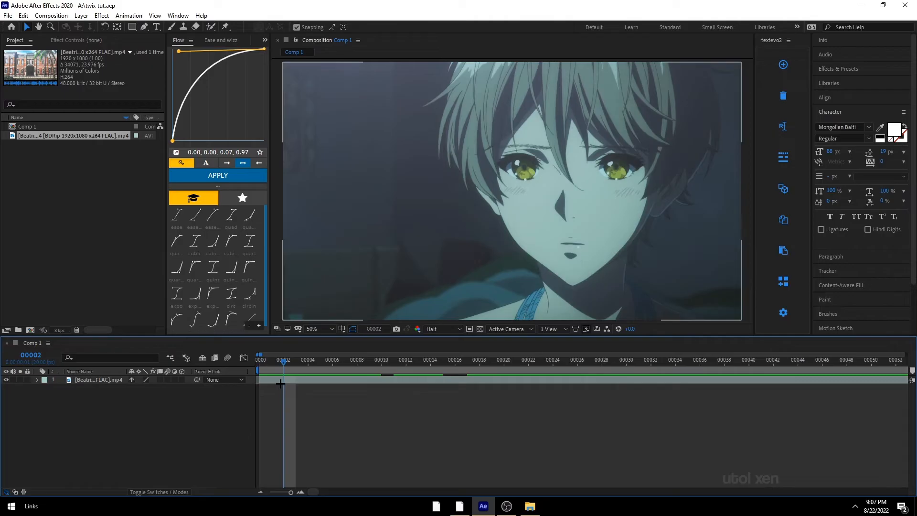
Step: Undo the last edit and split the footage layer at frame 00002
key("ctrl+z")
left_click(338, 414)
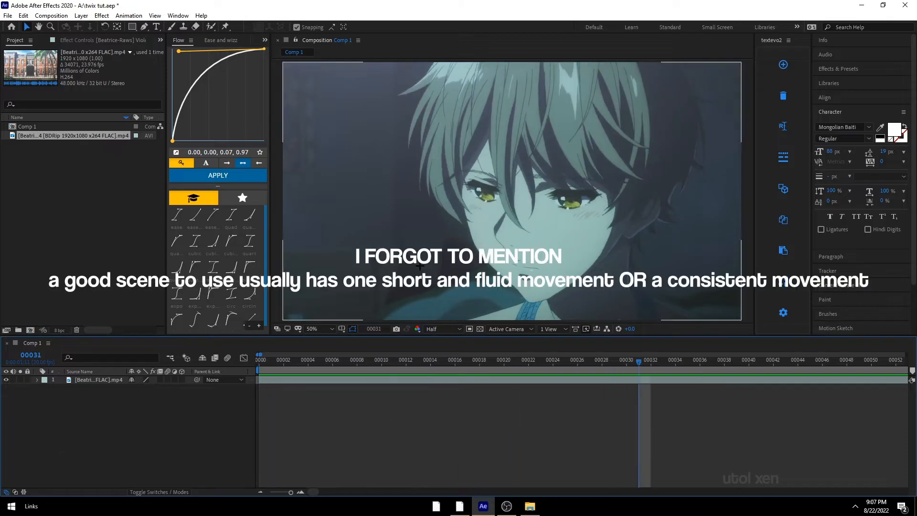
left_click_drag(438, 366, 38, 433)
left_click(273, 379)
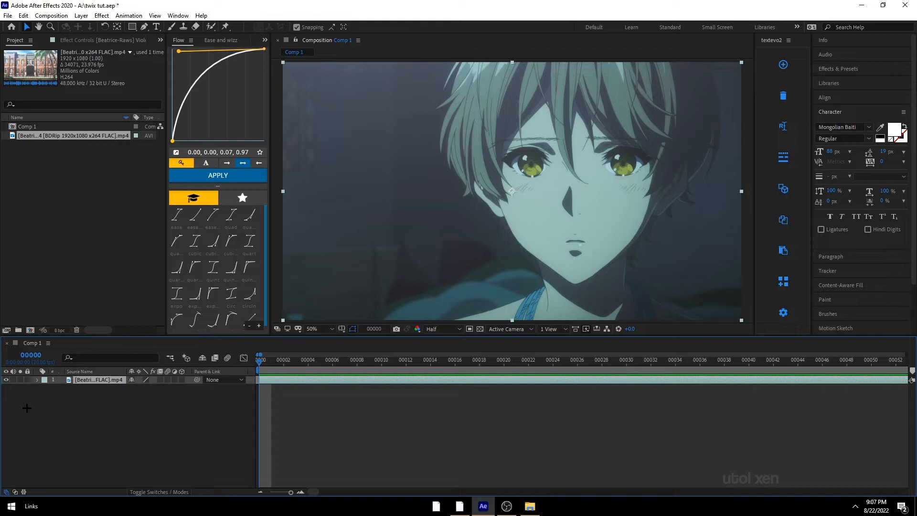
key("Page_Down")
key("Page_Down")
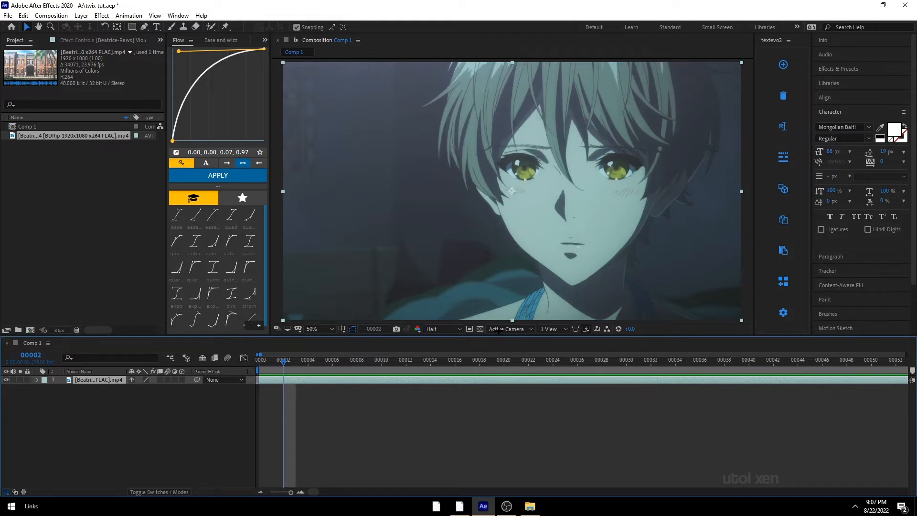
left_click(424, 395)
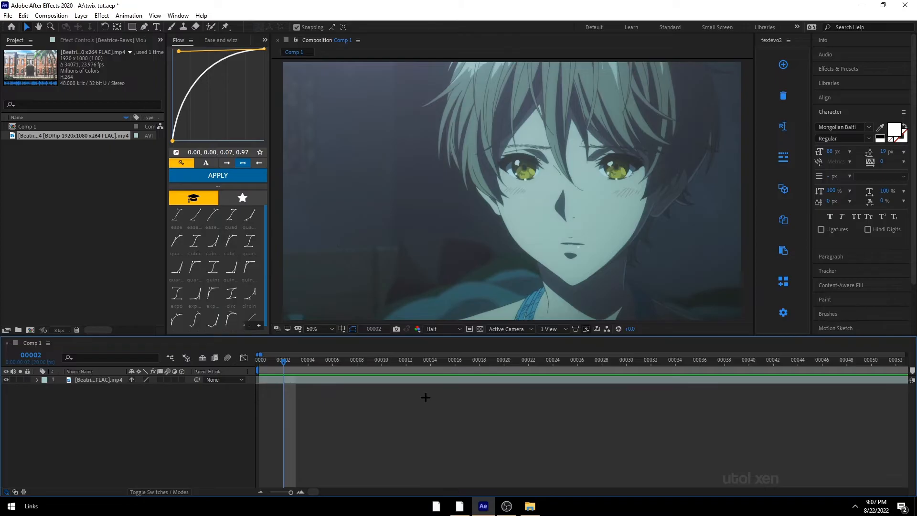
left_click(286, 381)
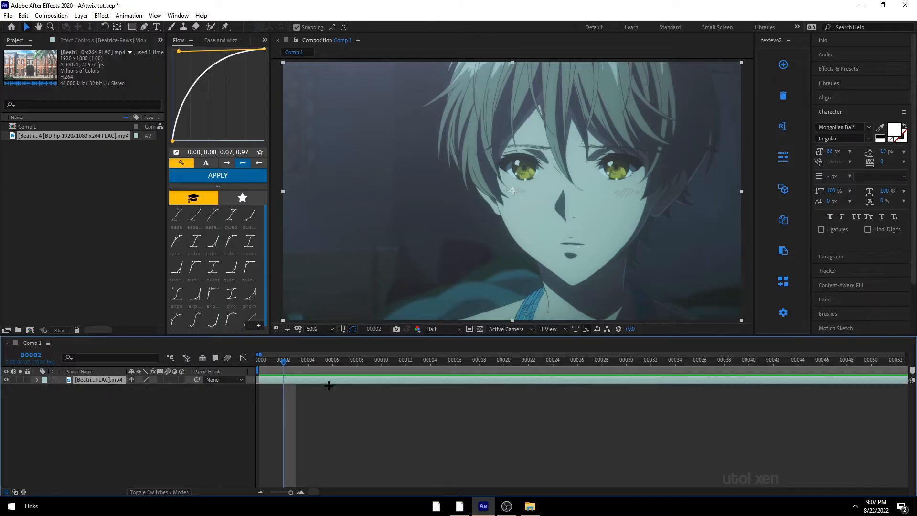
key("ctrl+shift+d")
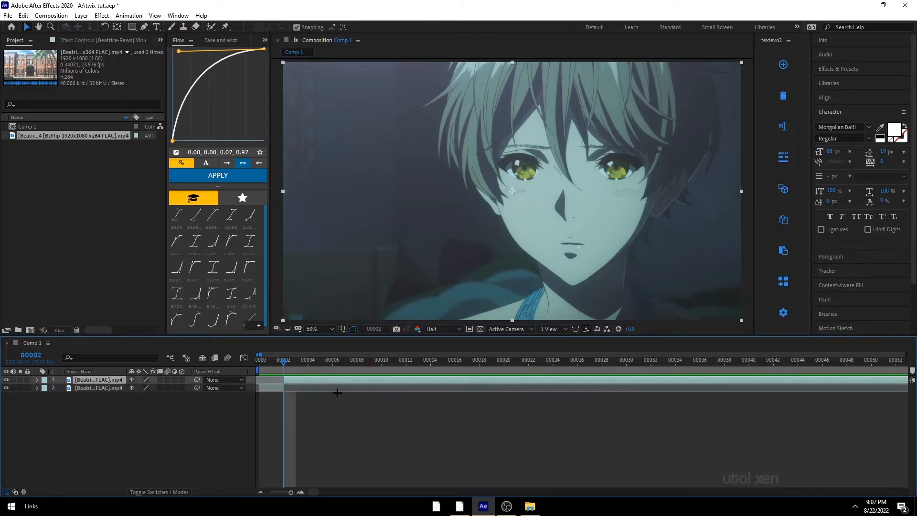
Step: Split the footage layer repeatedly at successive frames along the timeline into many short segments
left_click_drag(298, 364, 419, 363)
key("ctrl+shift+d")
key("ctrl+shift+d")
key("ctrl+shift+d")
key("ctrl+shift+d")
left_click_drag(424, 362, 467, 363)
key("ctrl+shift+d")
left_click(520, 395)
key("ctrl+shift+d")
left_click_drag(491, 363, 552, 363)
key("ctrl+shift+d")
key("ctrl+shift+d")
left_click_drag(614, 363, 651, 363)
key("ctrl+shift+d")
key("ctrl+shift+d")
Step: Return to the start of the timeline and save the project
left_click_drag(651, 363, 257, 362)
scroll(359, 433, "down", 1)
key("ctrl+s")
Step: Select the bottom six segment layers and trim their out points to about one frame each
left_click(275, 480)
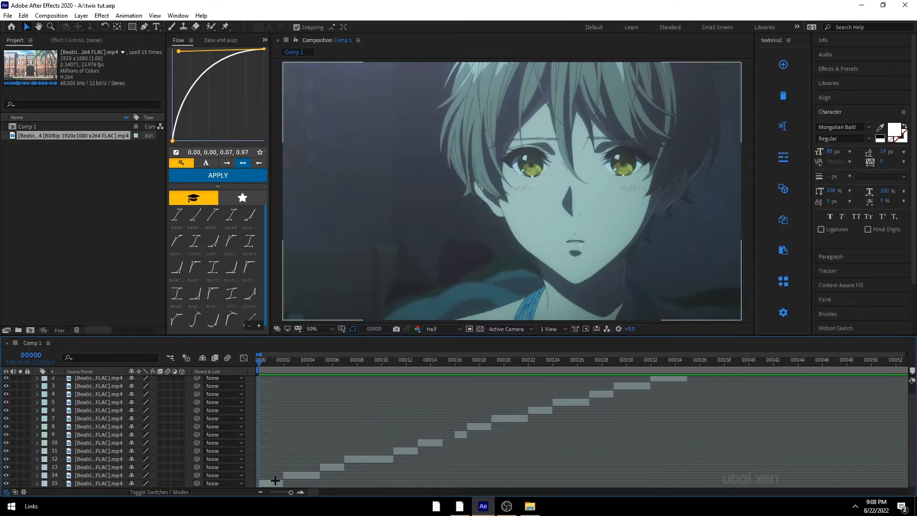
left_click(275, 481)
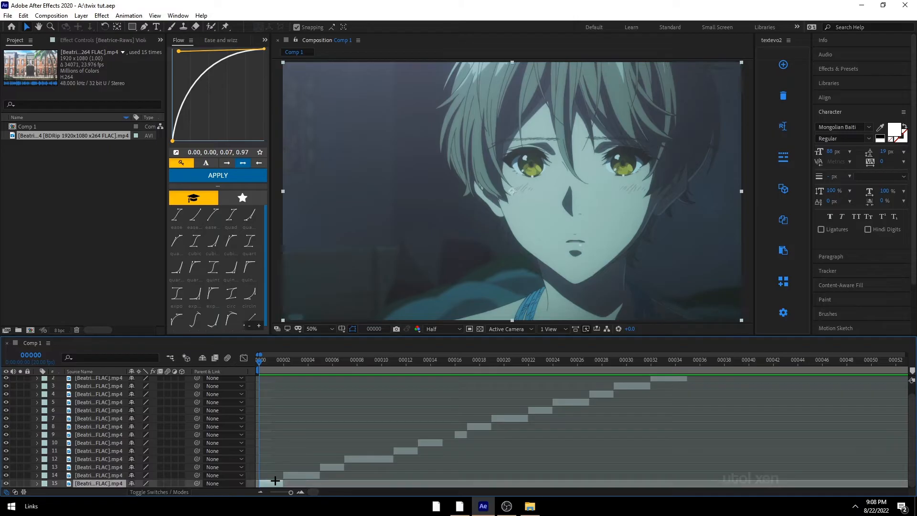
left_click(424, 445, "shift")
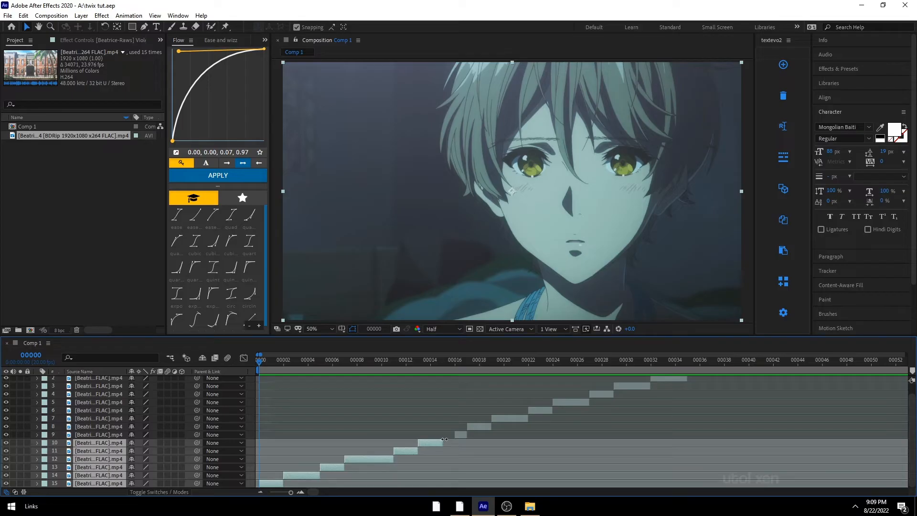
left_click_drag(443, 441, 395, 443)
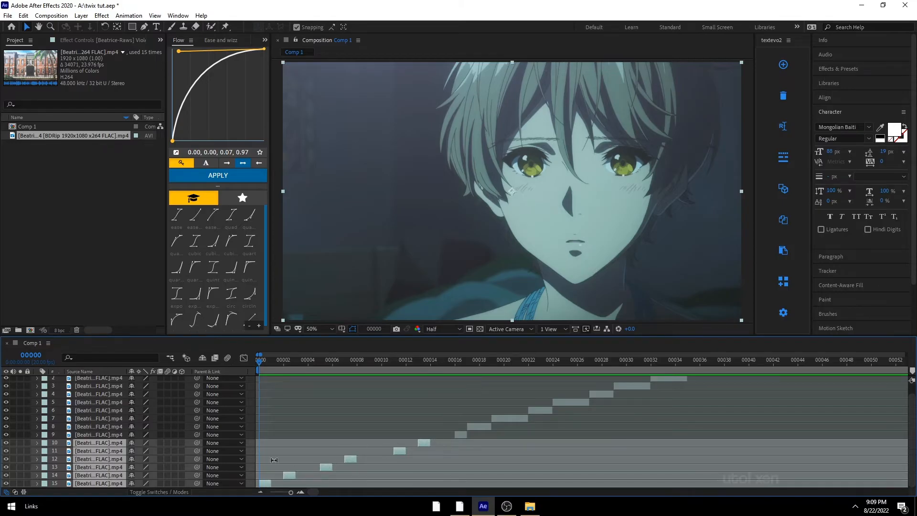
Step: Sequence the six selected layers back to back without overlap using Sequence Layers
right_click(297, 451)
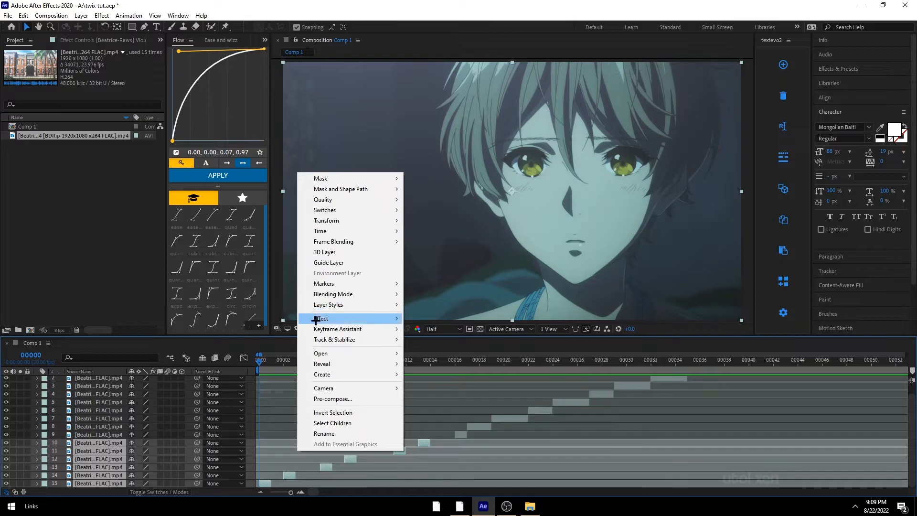
mouse_move(350, 324)
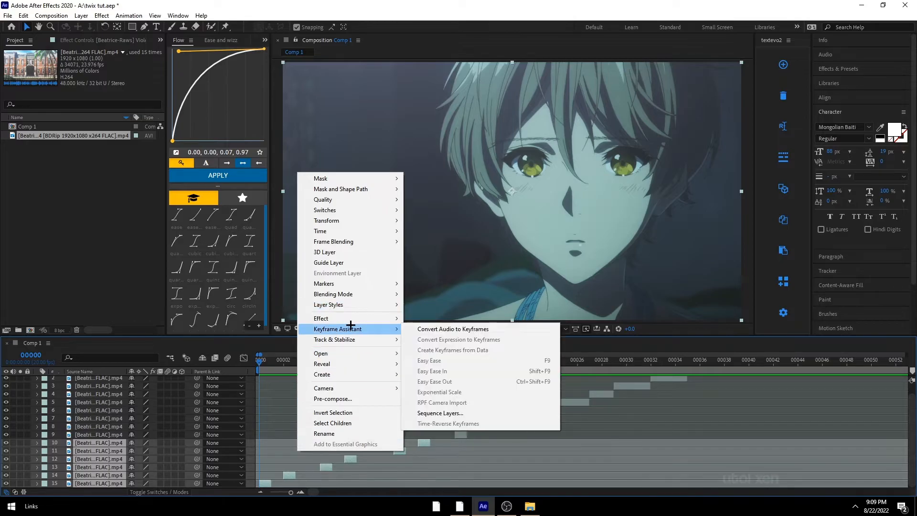
left_click(435, 412)
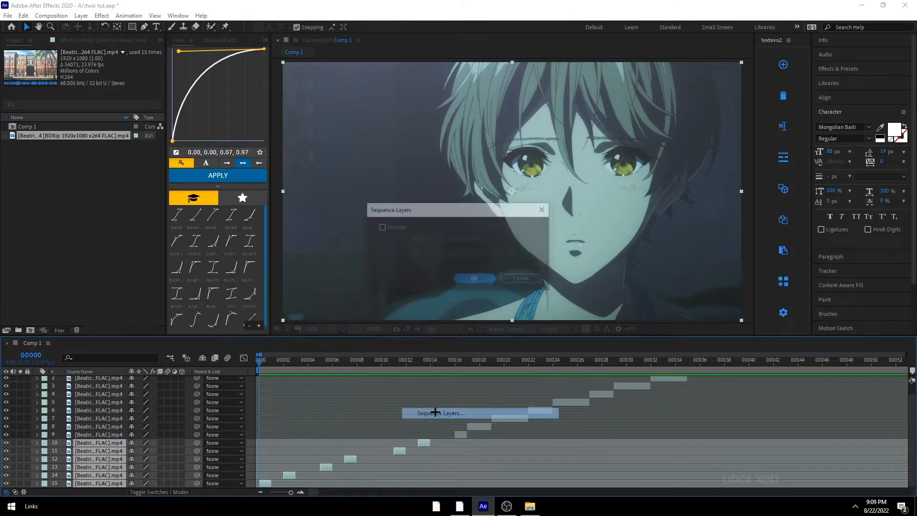
left_click(484, 281)
Step: Select the upper nine segment layers and trim their out points to the current frame 00016
left_click_drag(261, 359, 255, 419)
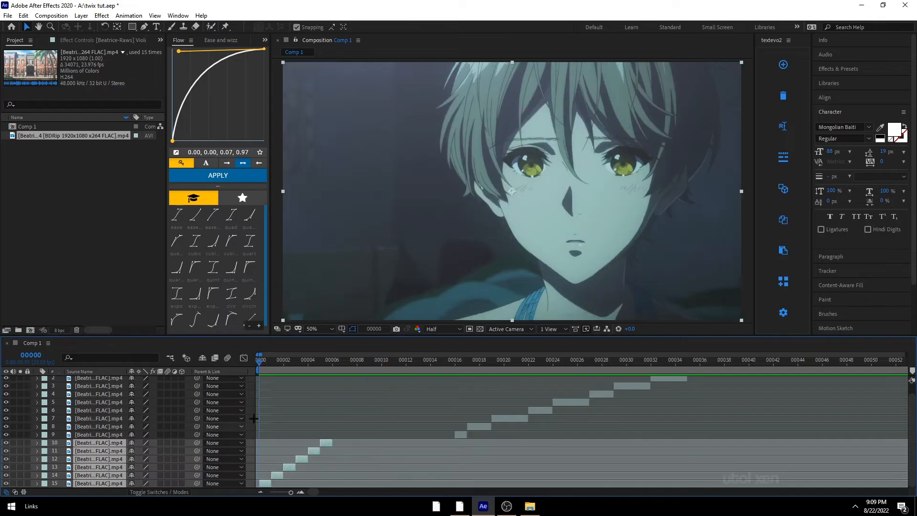
left_click_drag(344, 371, 457, 435)
left_click(458, 435)
key("Page_Up")
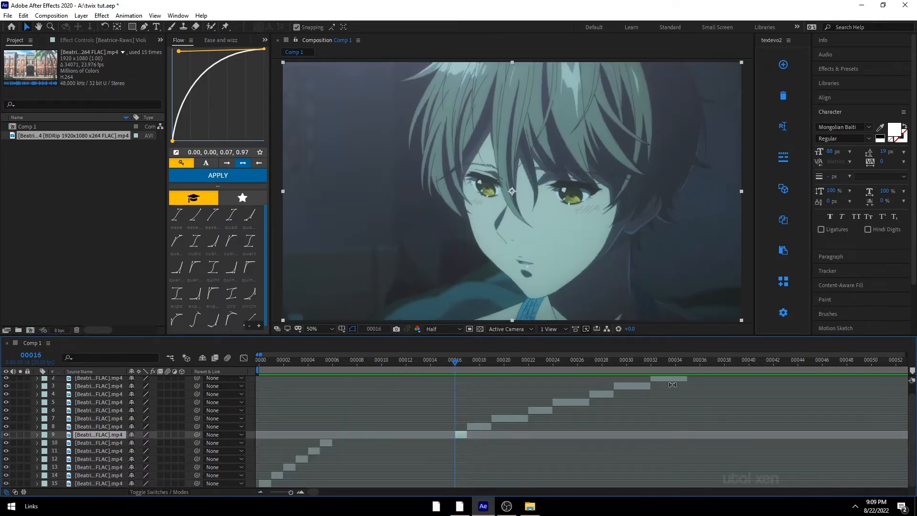
scroll(694, 385, "up", 1)
left_click(703, 379, "shift")
key("alt+]")
Step: Sequence the nine selected layers back to back without overlap using Sequence Layers
right_click(653, 402)
mouse_move(690, 278)
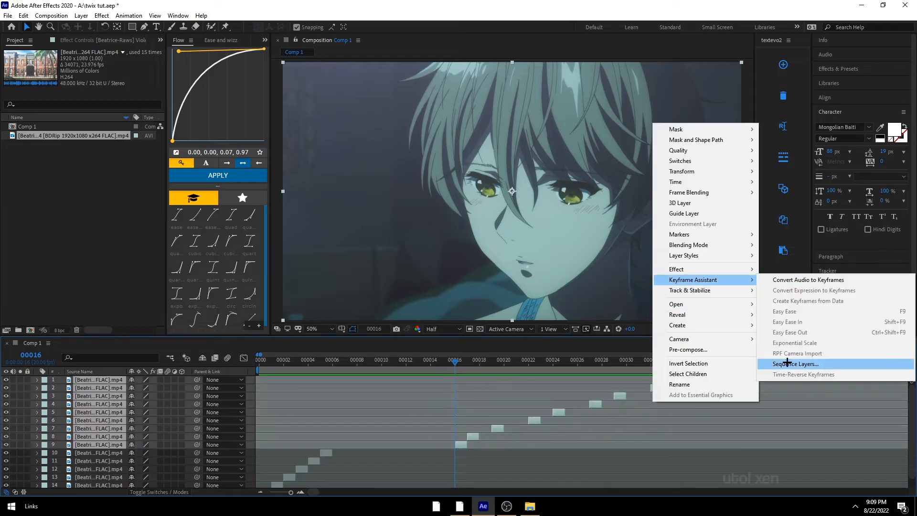
left_click(786, 363)
key("Return")
key("ctrl+shift+c")
key("Escape")
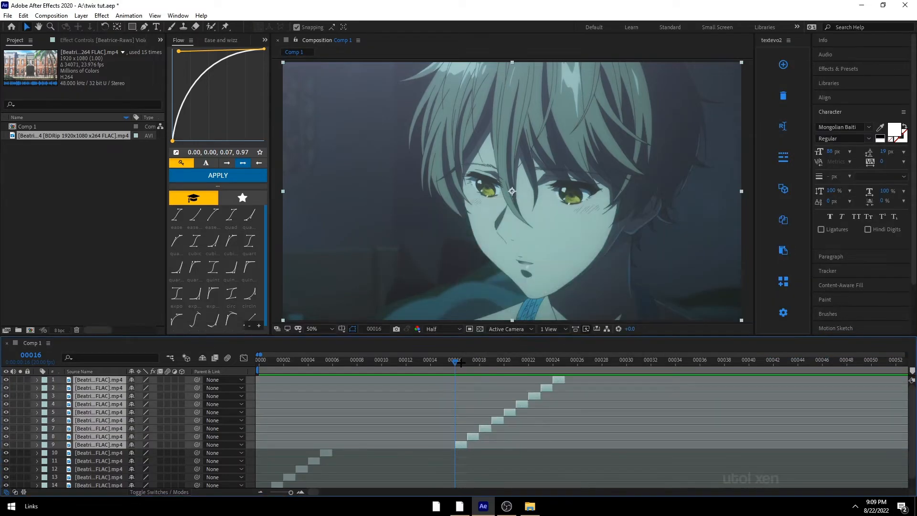
Step: Select the bottom six sequenced layers and precompose them into a composition named clip 1
left_click_drag(455, 365, 286, 422)
scroll(345, 458, "down", 1)
left_click(342, 458)
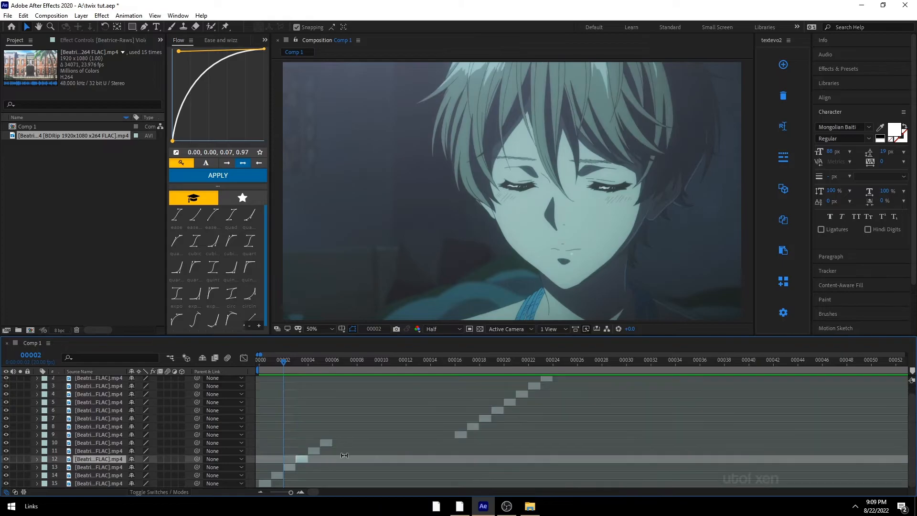
key("Home")
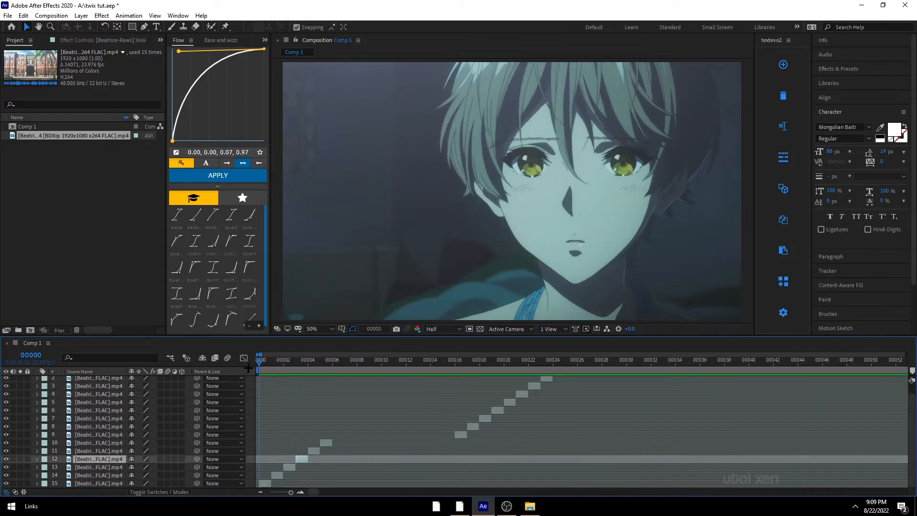
left_click(261, 483)
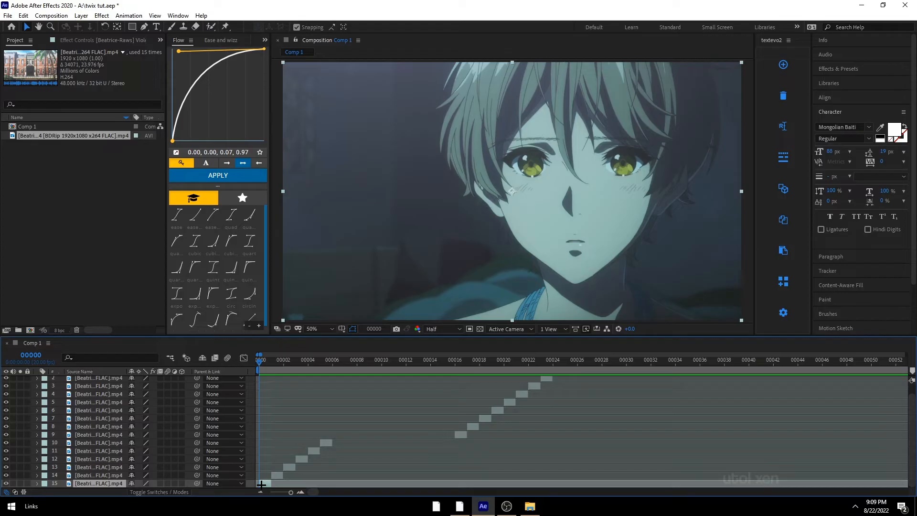
left_click(324, 443, "shift")
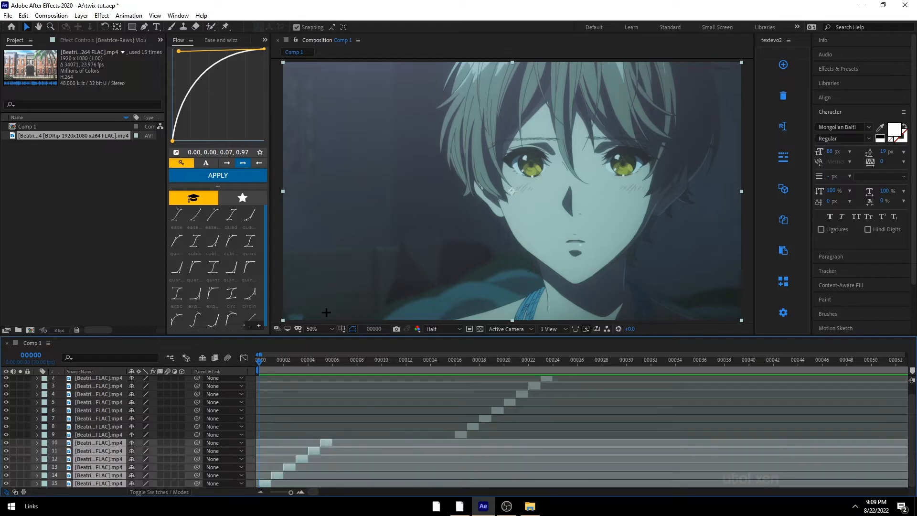
left_click_drag(281, 364, 233, 388)
key("ctrl")
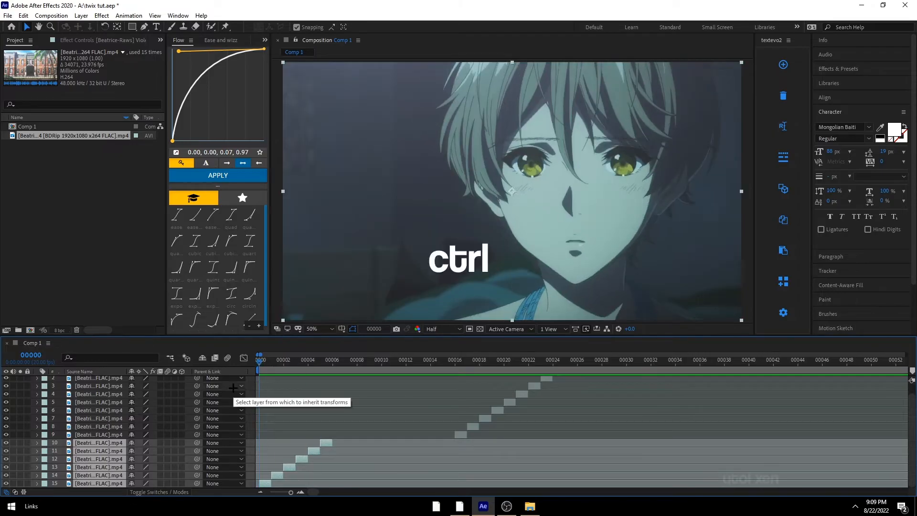
key("ctrl+shift+c")
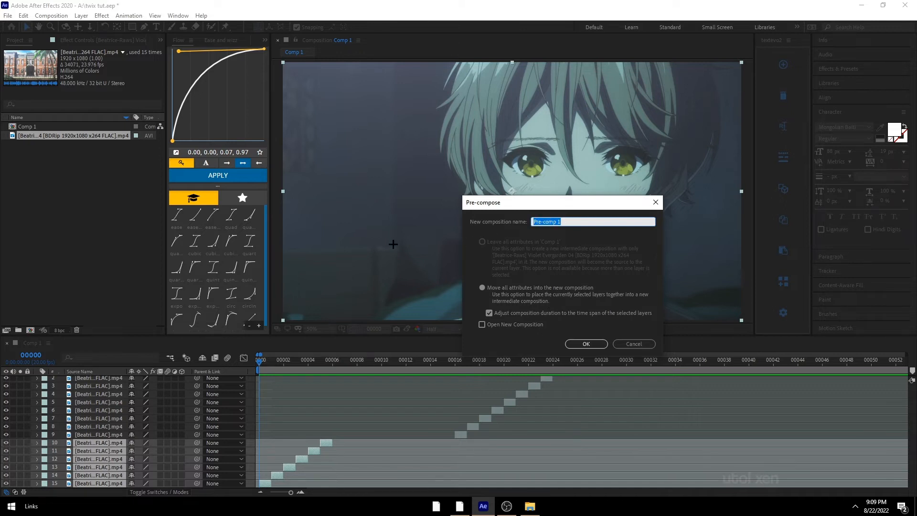
type("clip")
key("Return")
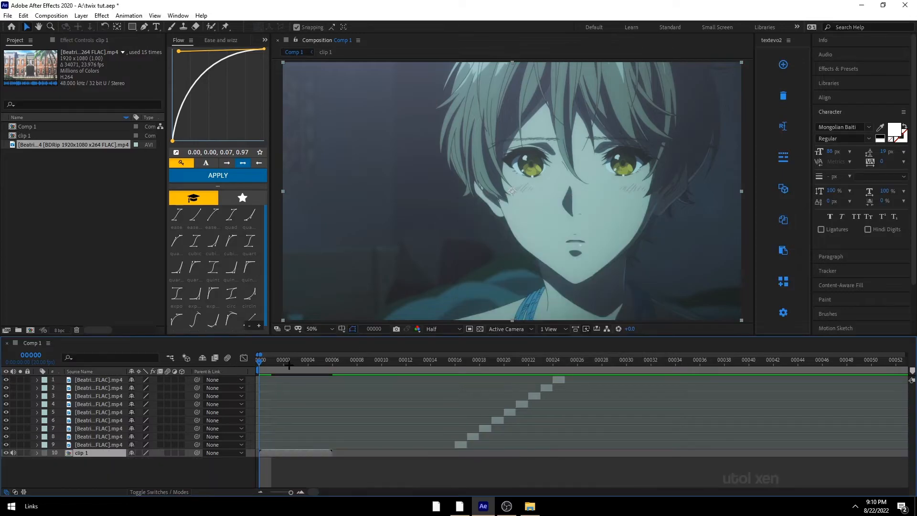
Step: Select the remaining nine layers and precompose them into a composition named clip 2
left_click_drag(443, 361, 455, 362)
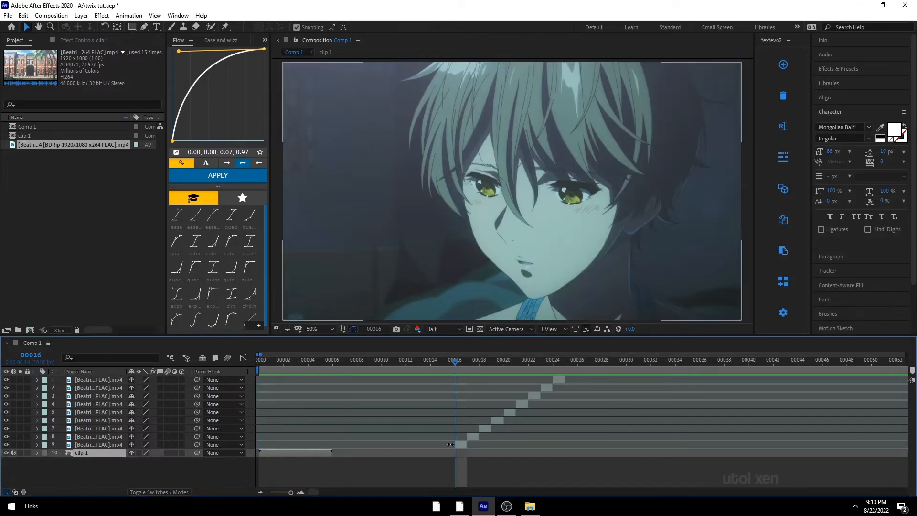
left_click(453, 444)
left_click(562, 379, "shift")
key("ctrl+shift+c")
type("clip 2")
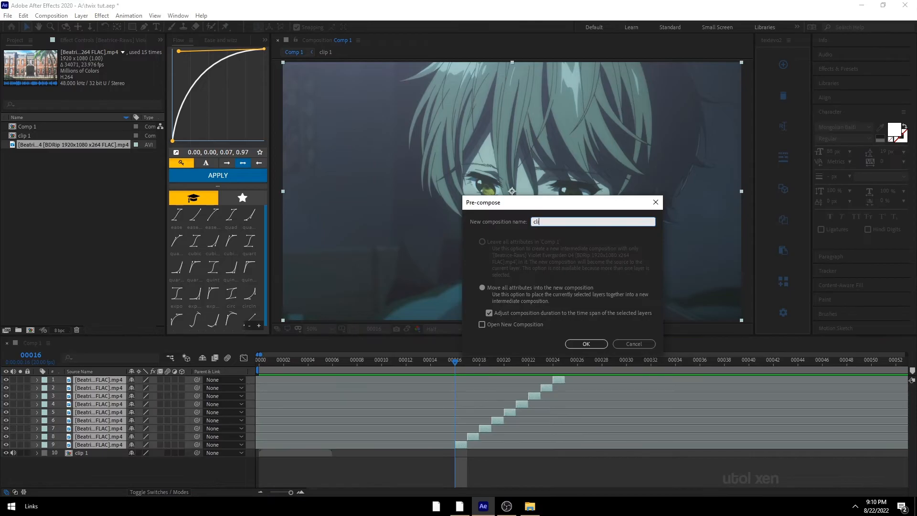
key("Return")
Step: Move the clip 2 layer so it starts right where clip 1 ends, around frame 6
left_click_drag(472, 379, 352, 382)
left_click(313, 366)
key("Home")
left_click(348, 419)
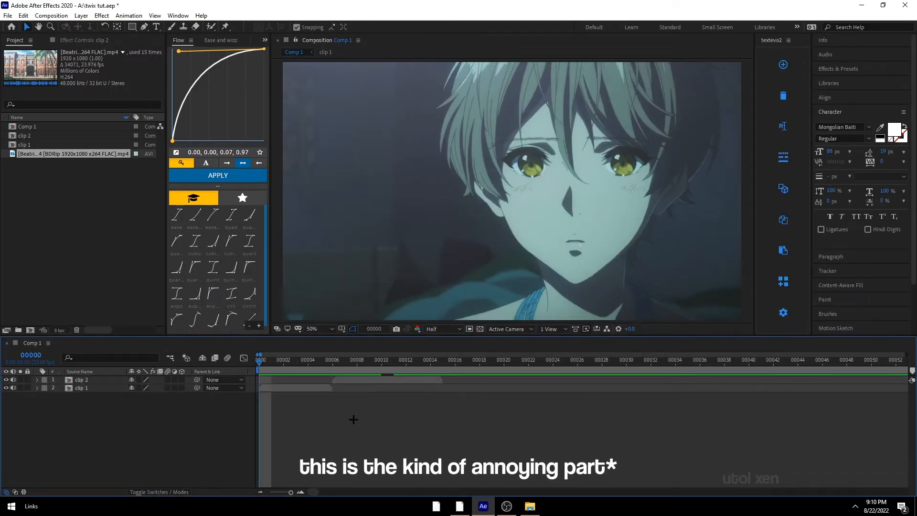
Step: Preview the sequence and set the work area end at about frame 15
left_click(282, 388)
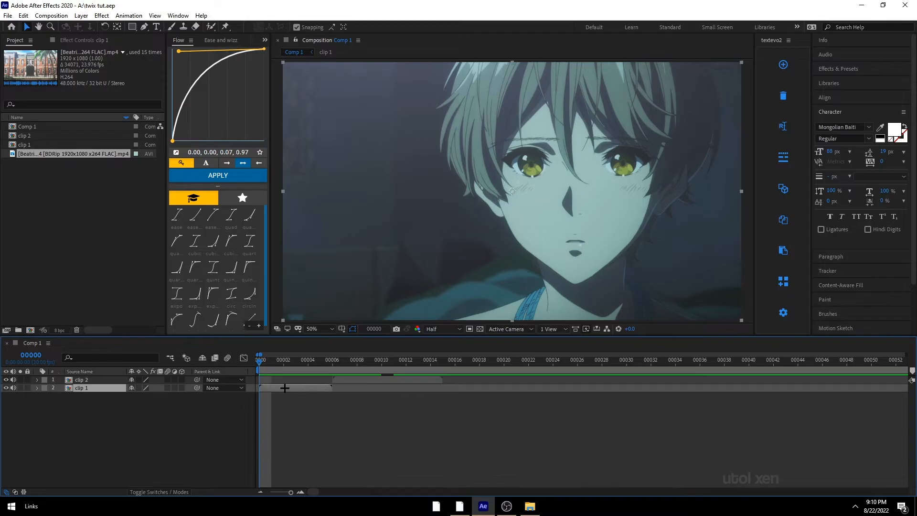
mouse_move(272, 366)
left_mouse_down()
mouse_move(303, 370)
mouse_move(261, 377)
left_mouse_up()
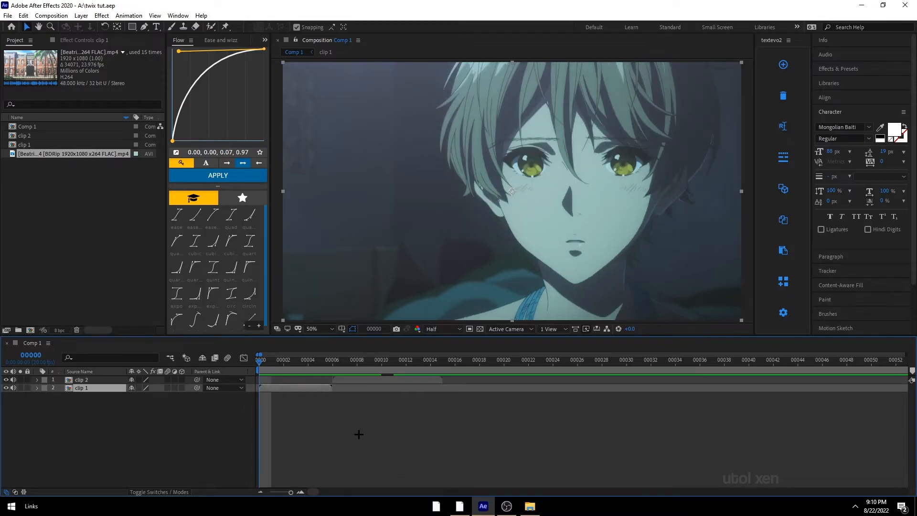
left_click(336, 421)
key("space")
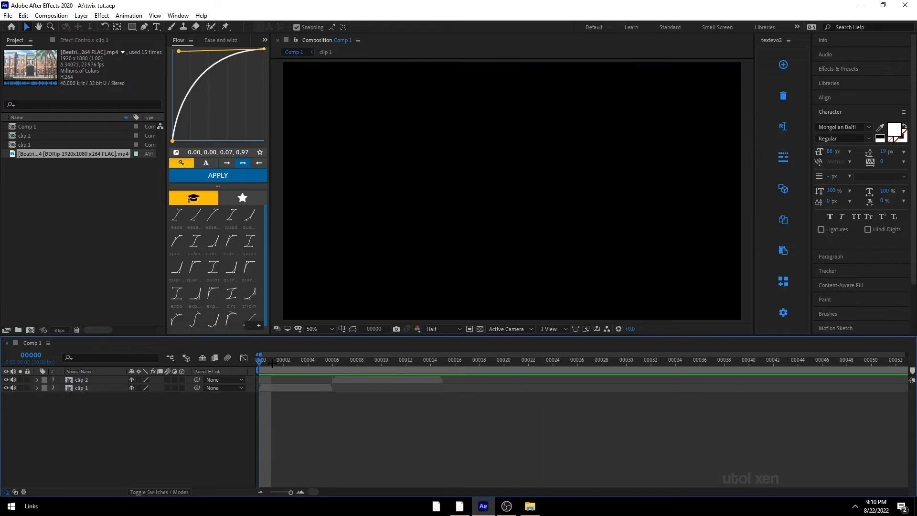
left_click_drag(273, 363, 424, 368)
key("space")
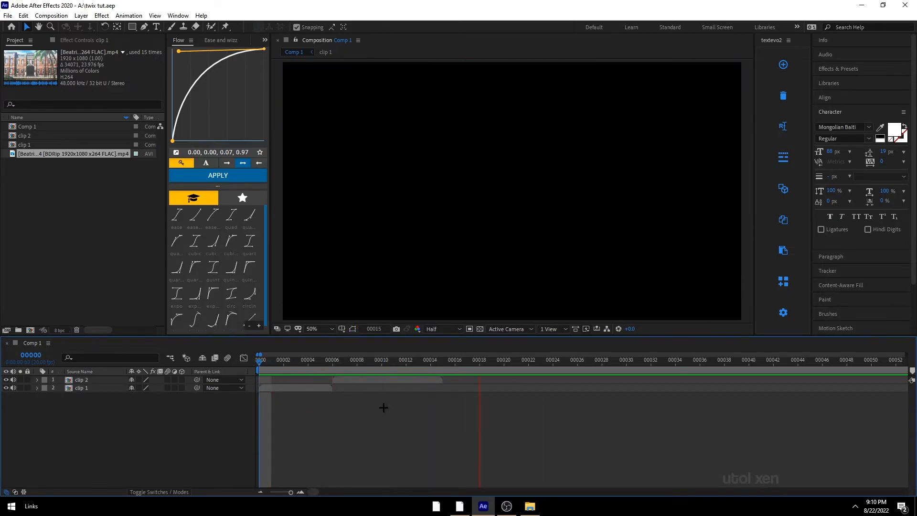
left_click(432, 363)
key("n")
left_click_drag(432, 364, 259, 365)
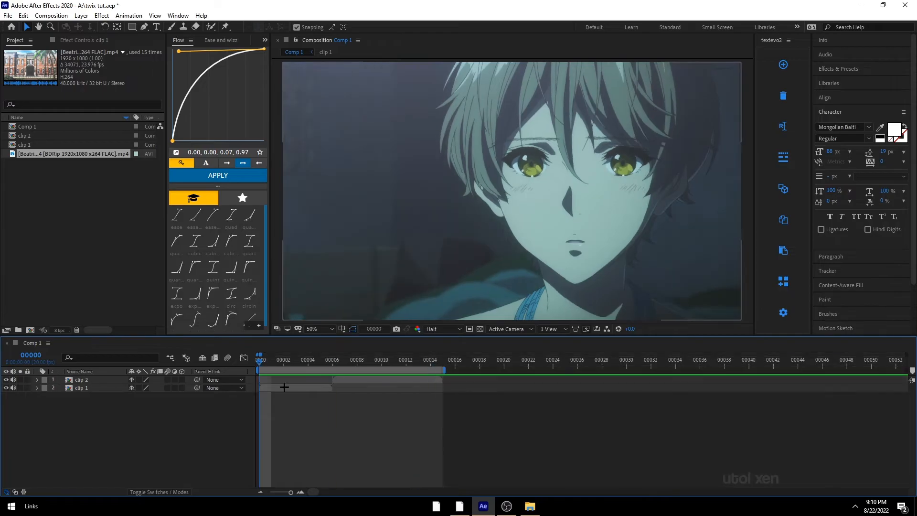
Step: Select the clip 1 layer and save the project
left_click(286, 387)
key("ctrl+s")
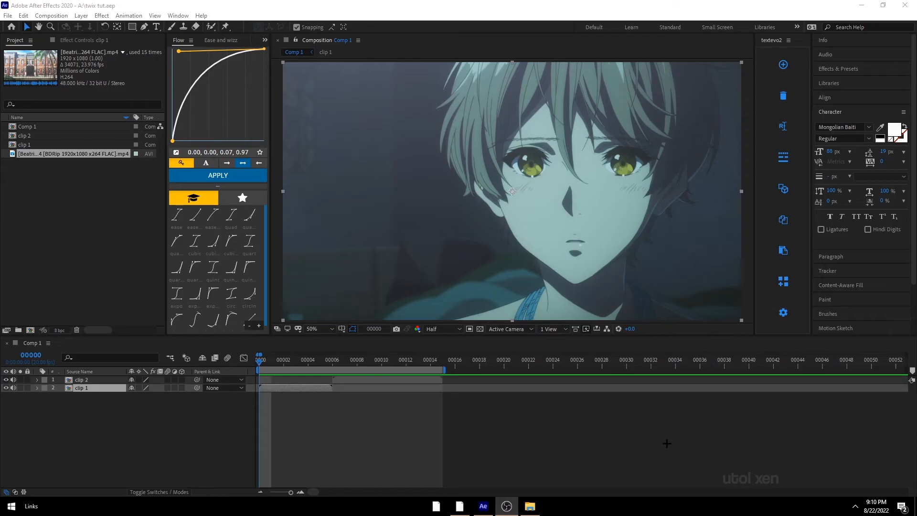
left_click(447, 423)
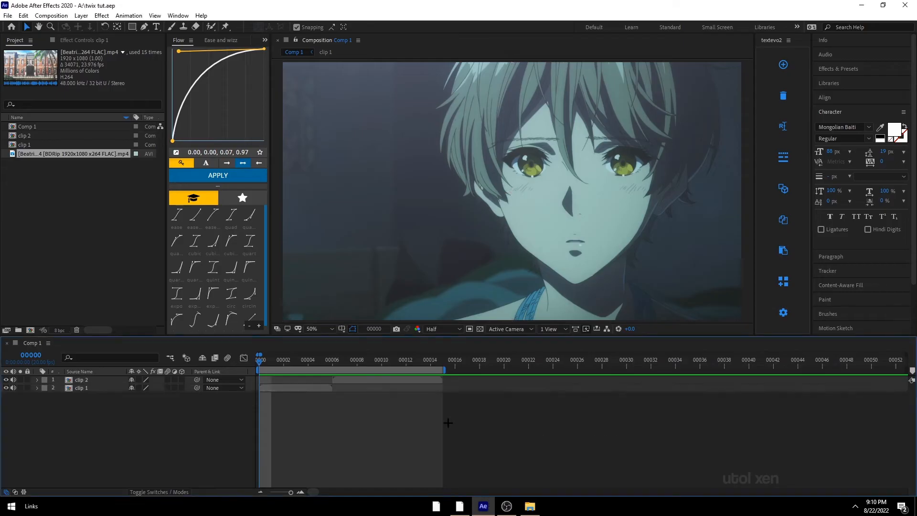
left_click(309, 388)
Step: Open the Effects & Presets panel and select the clip 1 layer
key("ctrl+space")
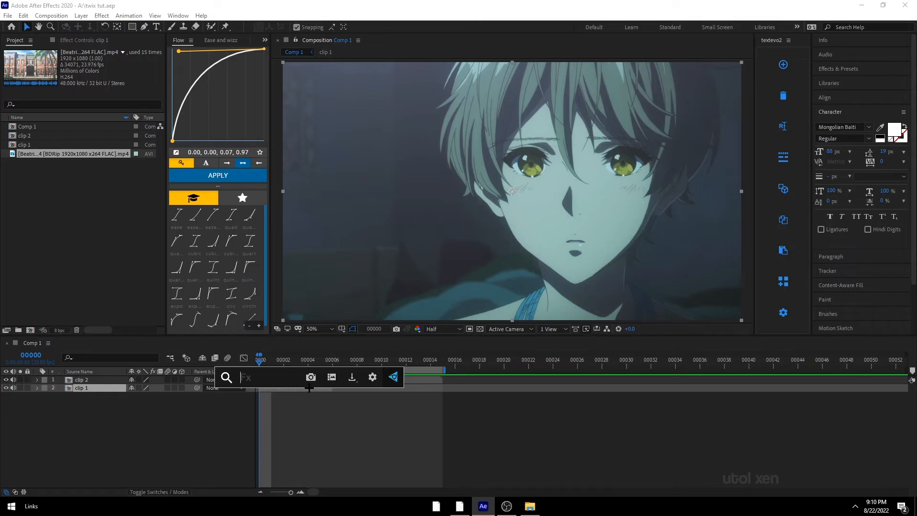
left_click(333, 439)
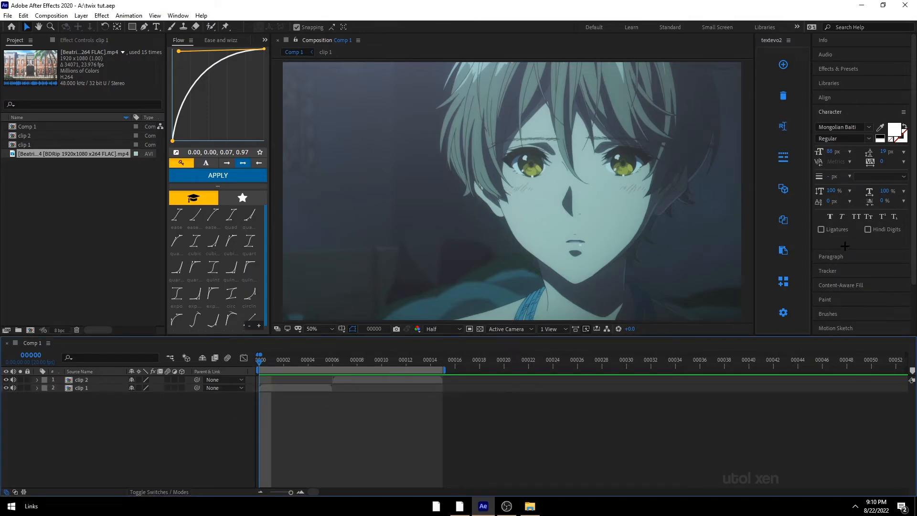
left_click(841, 110)
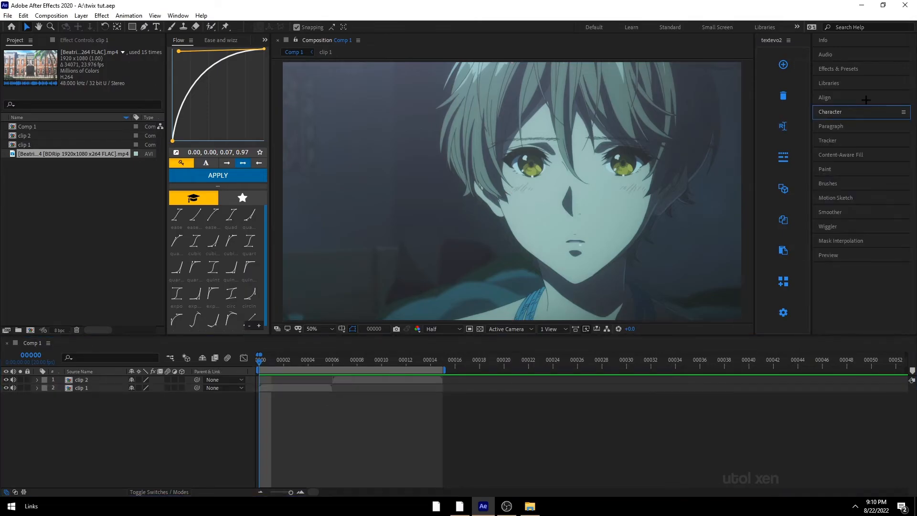
left_click(852, 69)
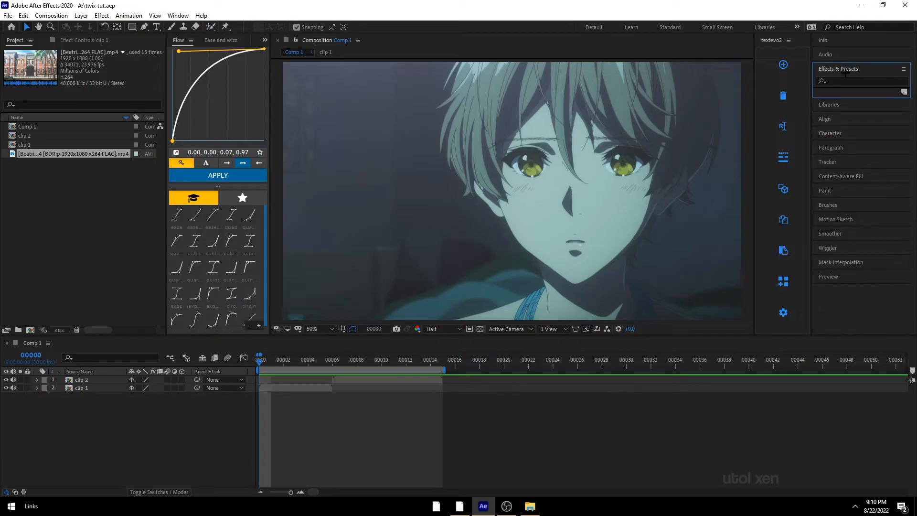
left_click(260, 366)
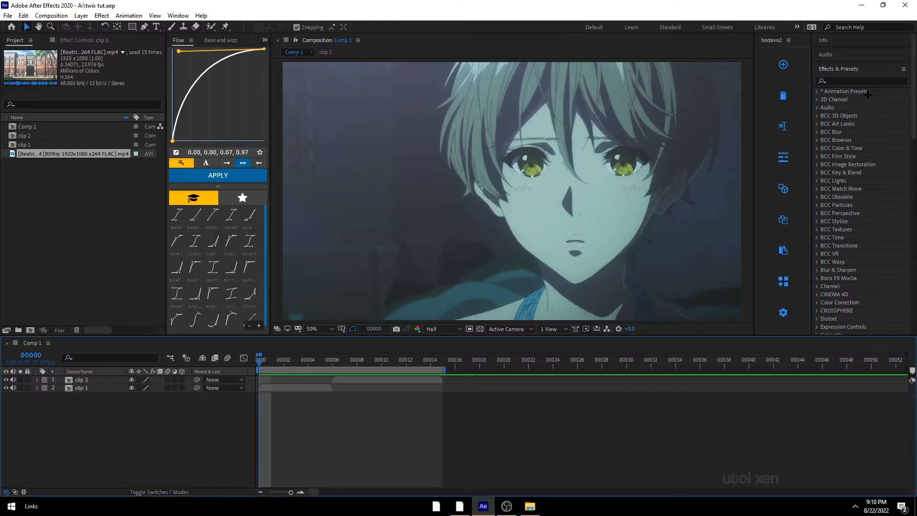
left_click(293, 387)
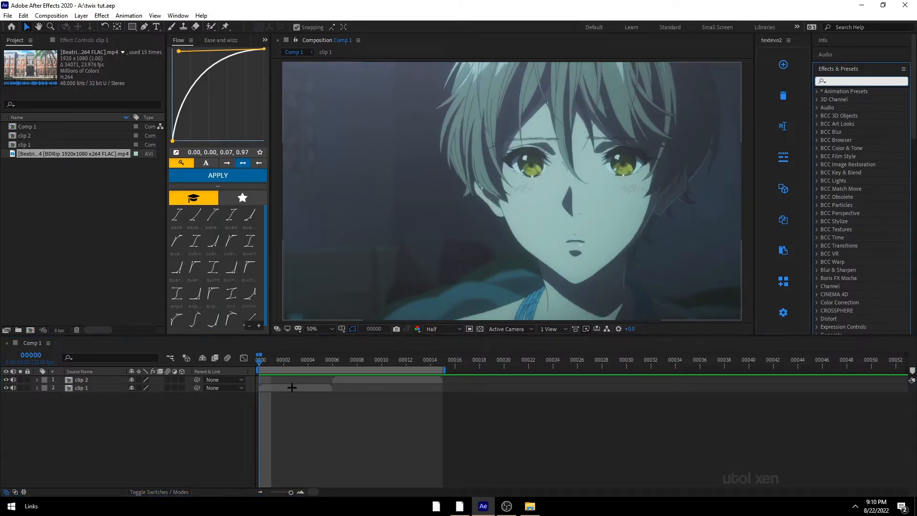
Step: Search the effects for twixtor pro and apply Twixtor Pro to the clip 1 layer
left_click(877, 80)
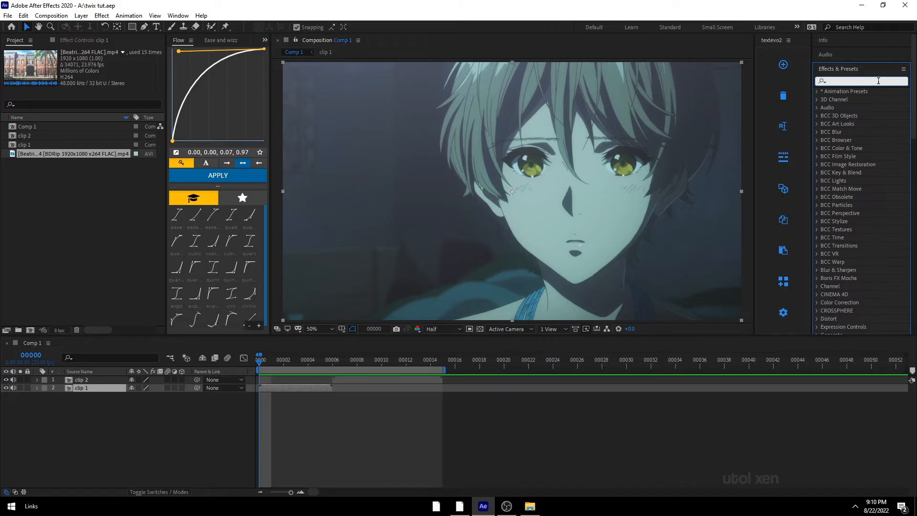
type("twixtor")
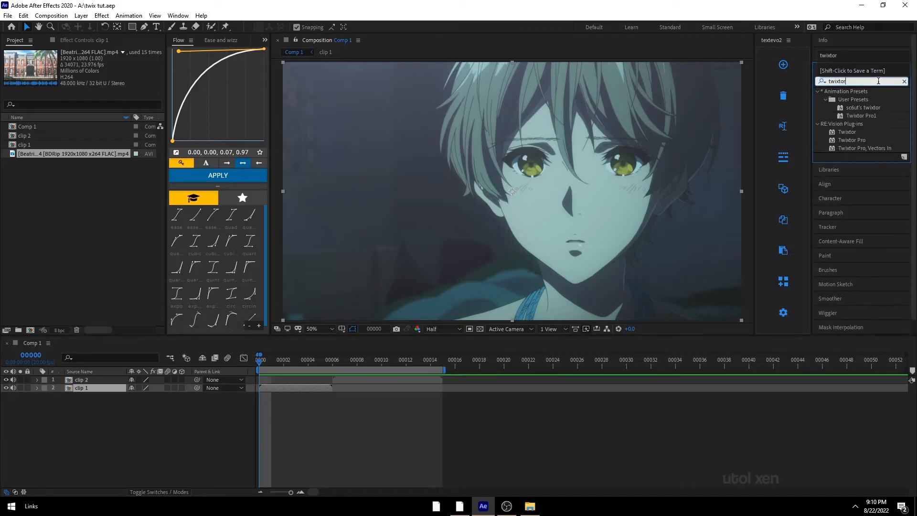
type(" pro")
key("BackSpace")
key("BackSpace")
key("BackSpace")
type("pro")
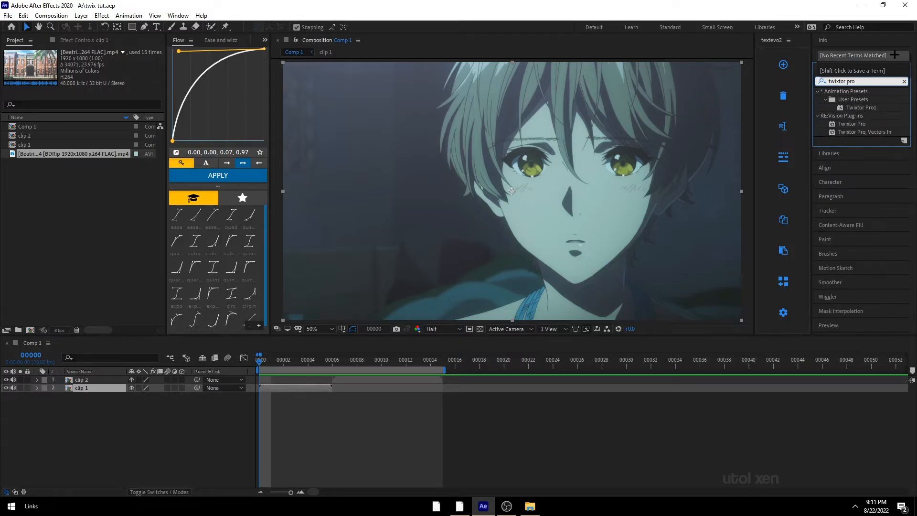
left_click(853, 124)
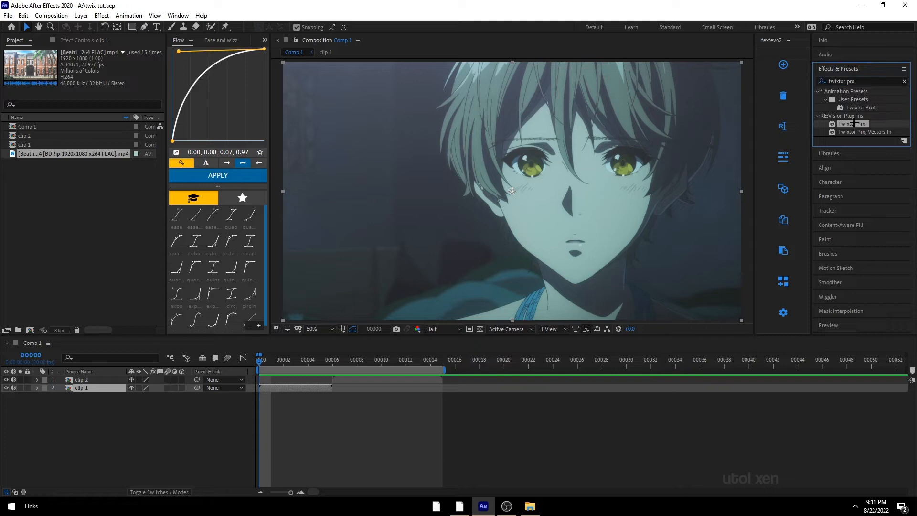
double_click(853, 123)
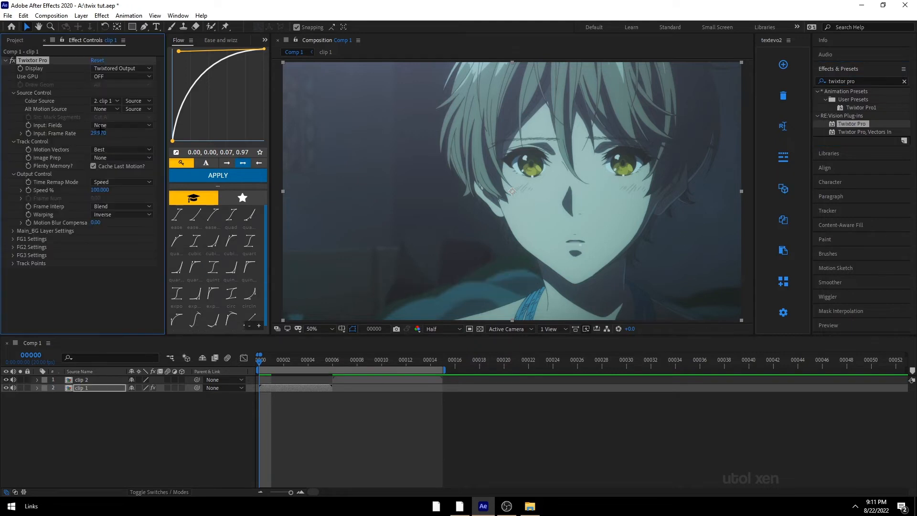
Step: Scrub through the first frames of the timeline to preview clip 1 with the effect
left_click(70, 138)
left_click(58, 61)
left_click(318, 362)
left_click_drag(309, 366, 197, 378)
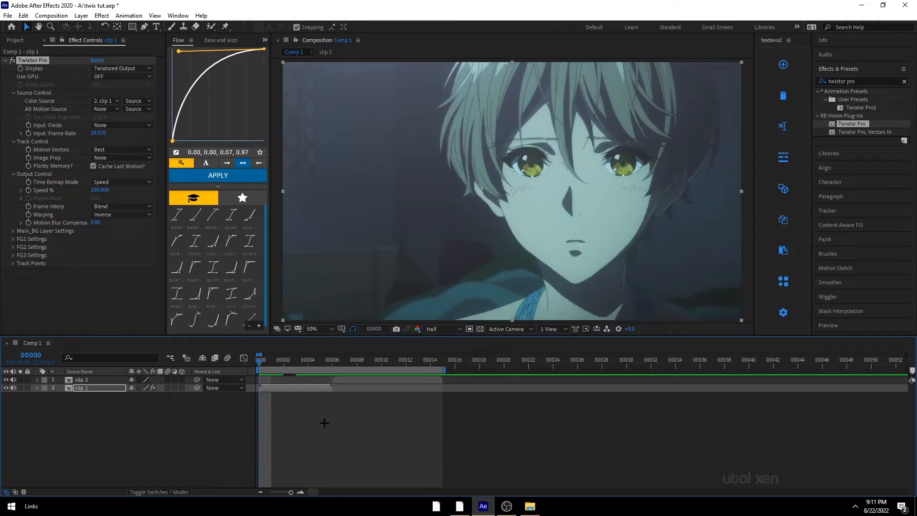
left_click(324, 422)
left_click_drag(277, 368, 302, 361)
left_click(278, 358)
left_click(279, 360)
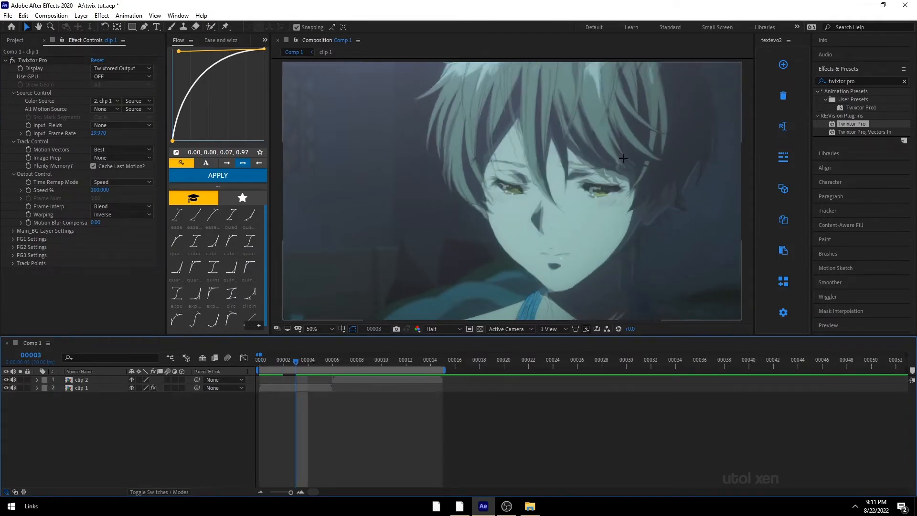
left_click(259, 363)
left_click(266, 388)
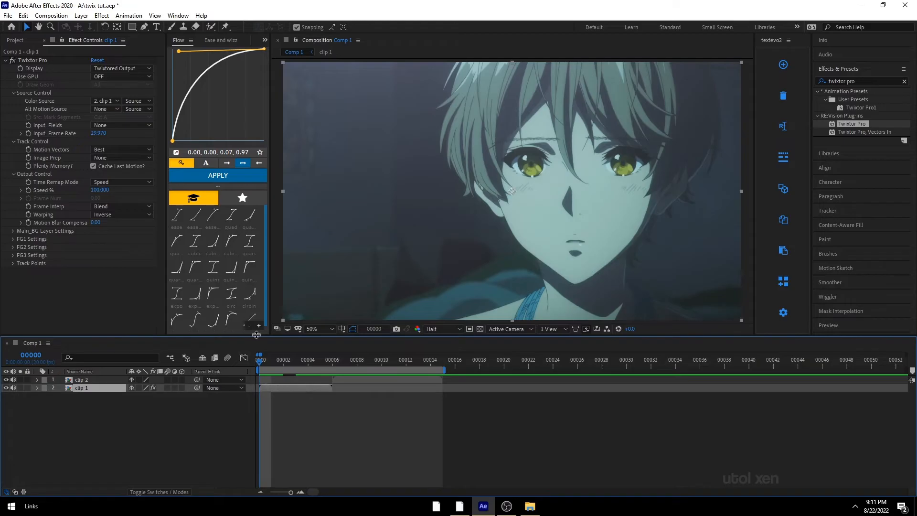
Step: Check the composition's frame rate in Composition Settings
left_click(98, 136)
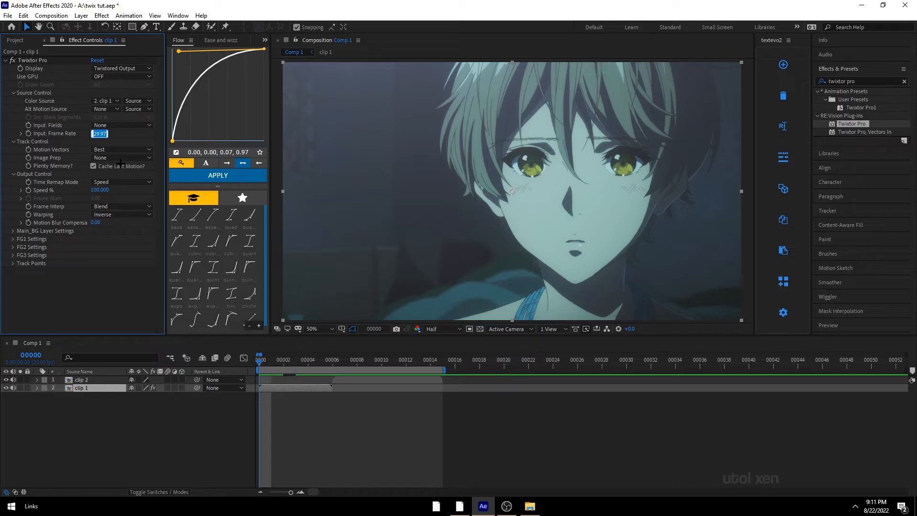
left_click(91, 414)
right_click(72, 423)
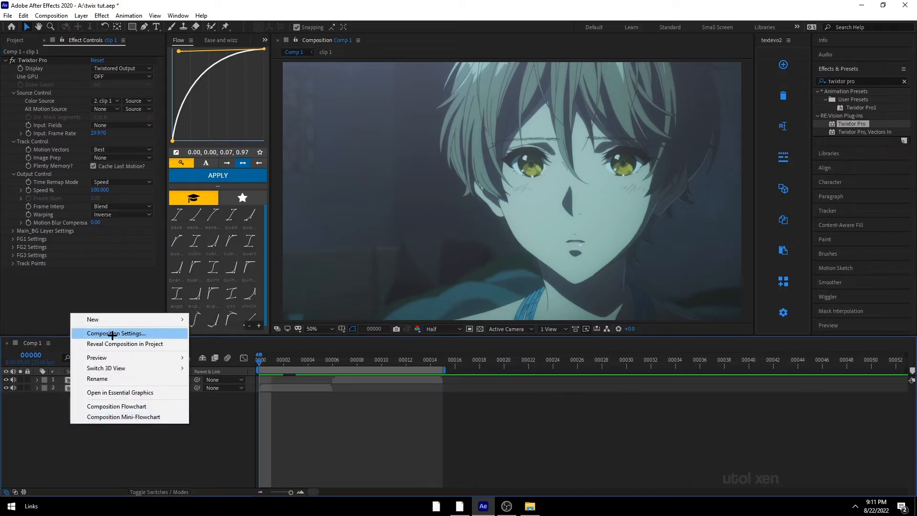
left_click(114, 333)
left_click_drag(500, 151, 423, 105)
double_click(454, 216)
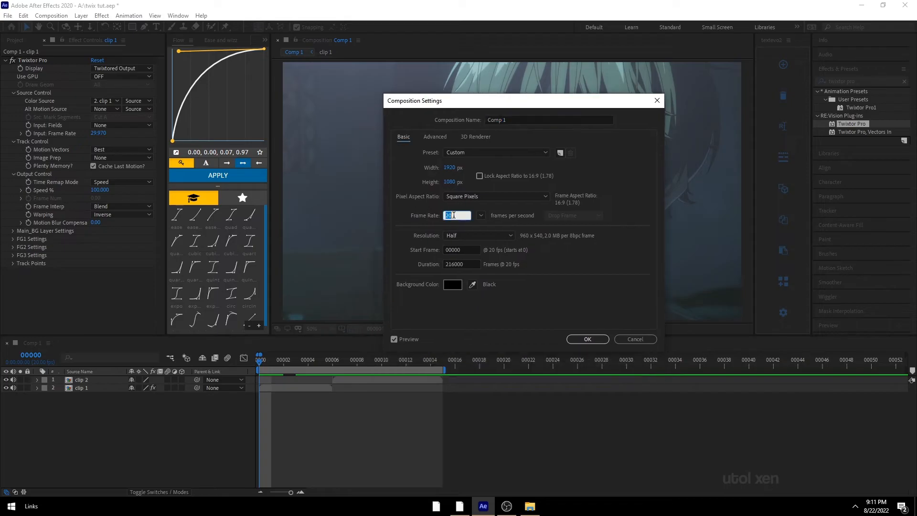
left_click(588, 339)
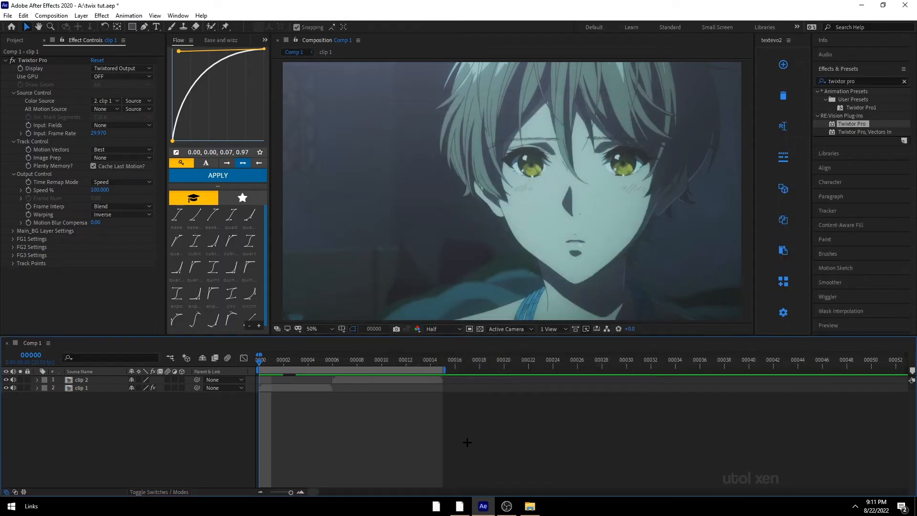
Step: Set Twixtor Pro's Input: Frame Rate to 20 on clip 1
left_click(291, 388)
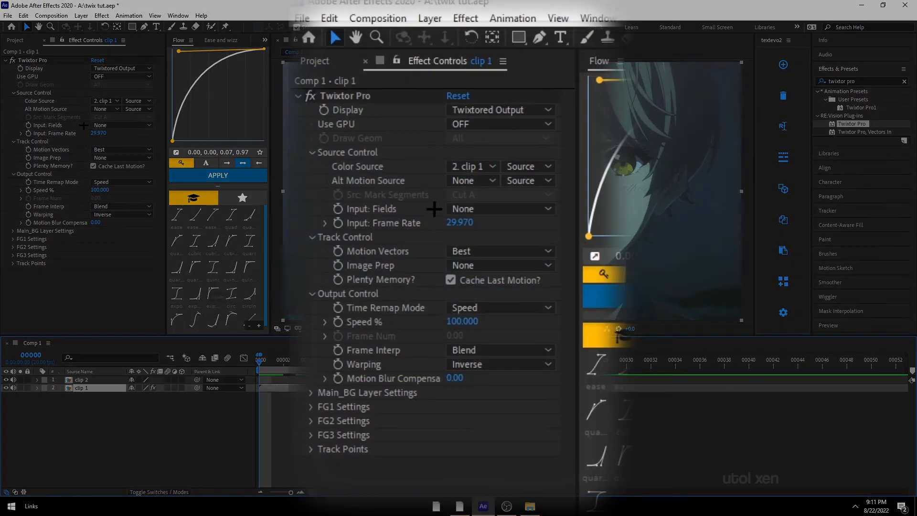
left_click(99, 133)
type("20")
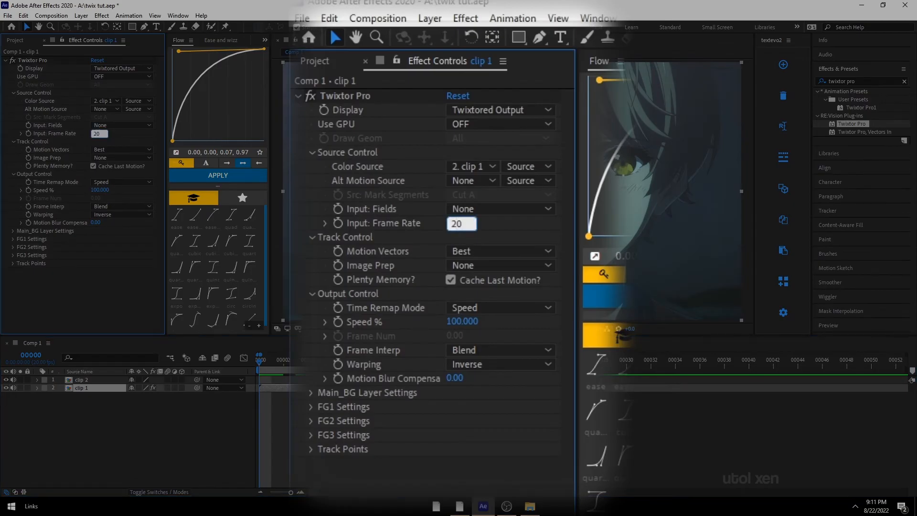
key("Return")
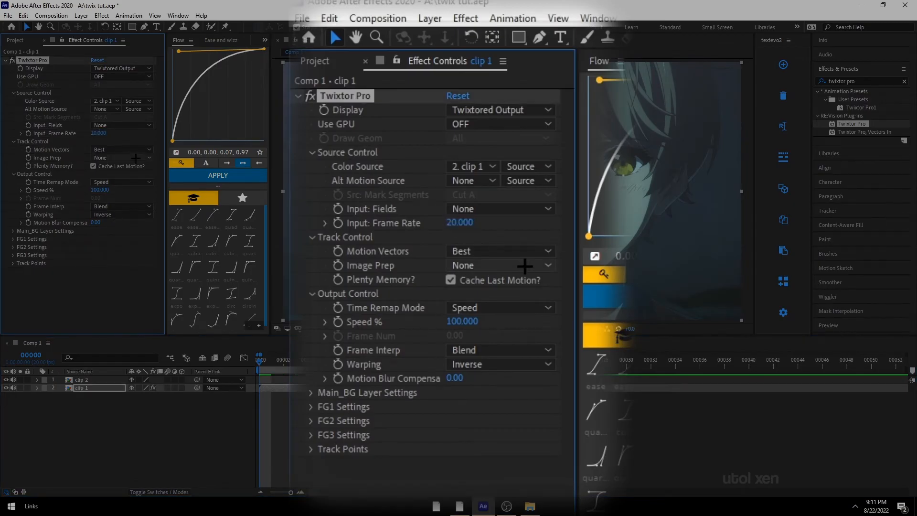
Step: Set Image Prep to Contrast/Edge Enhance and Time Remap Mode to Frame Number
left_click(136, 157)
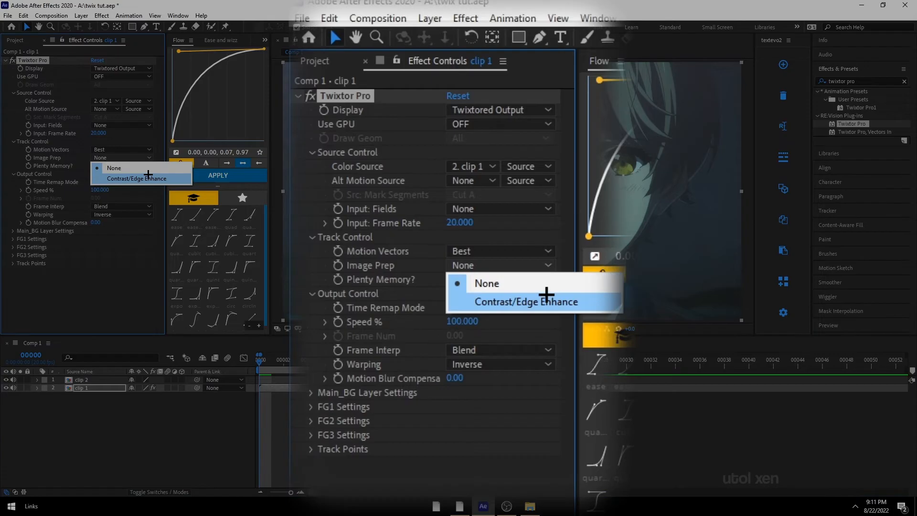
left_click(148, 174)
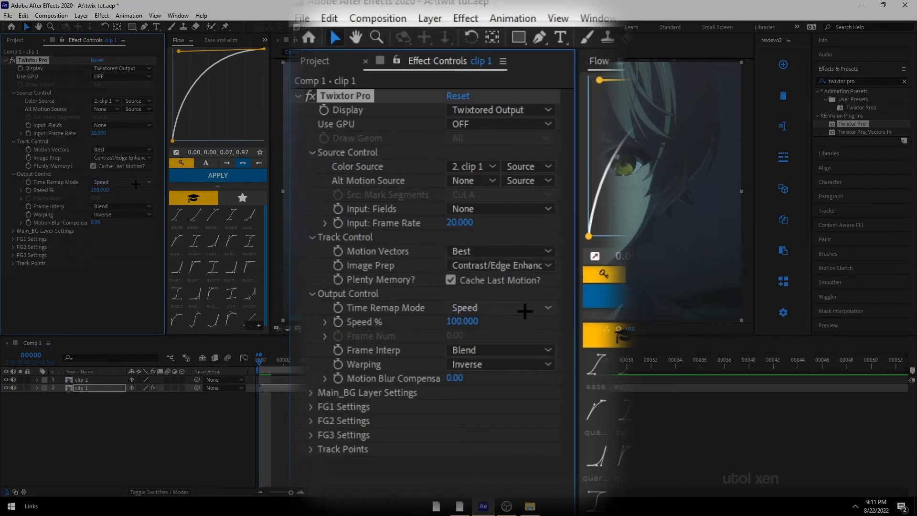
left_click(136, 184)
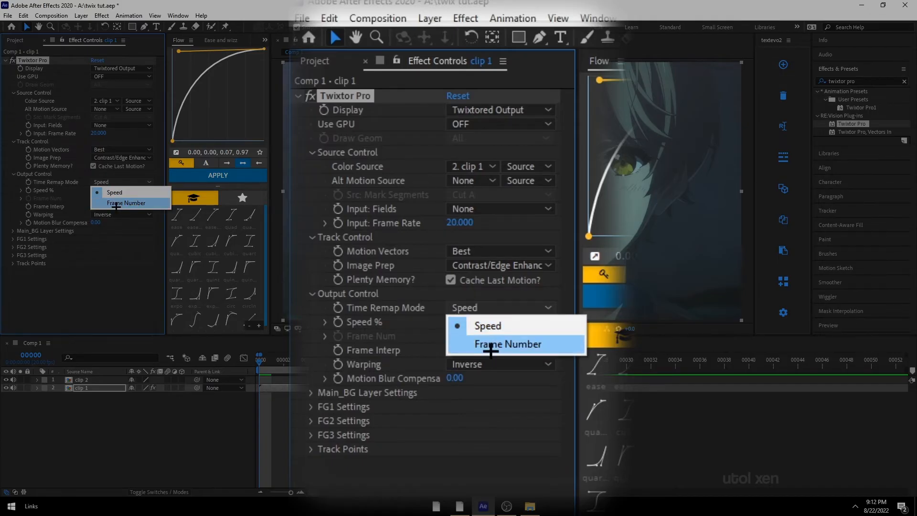
left_click(116, 204)
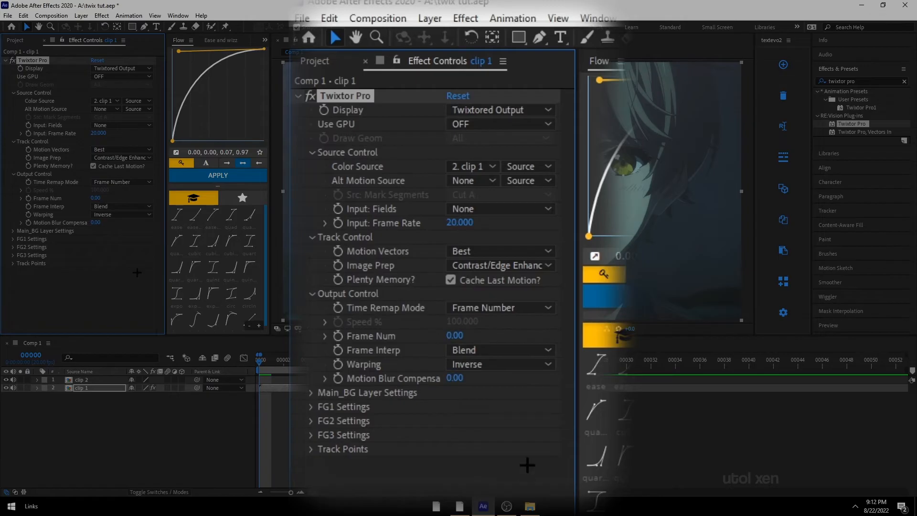
Step: Set Frame Interp to Motion Weighted Blend and Warping to Inverse w/ Smart Blend
left_click(109, 205)
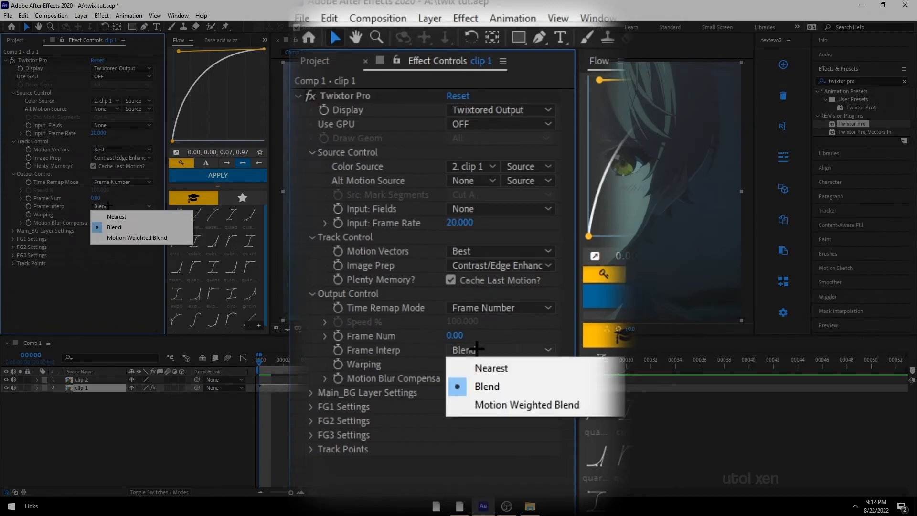
left_click(115, 236)
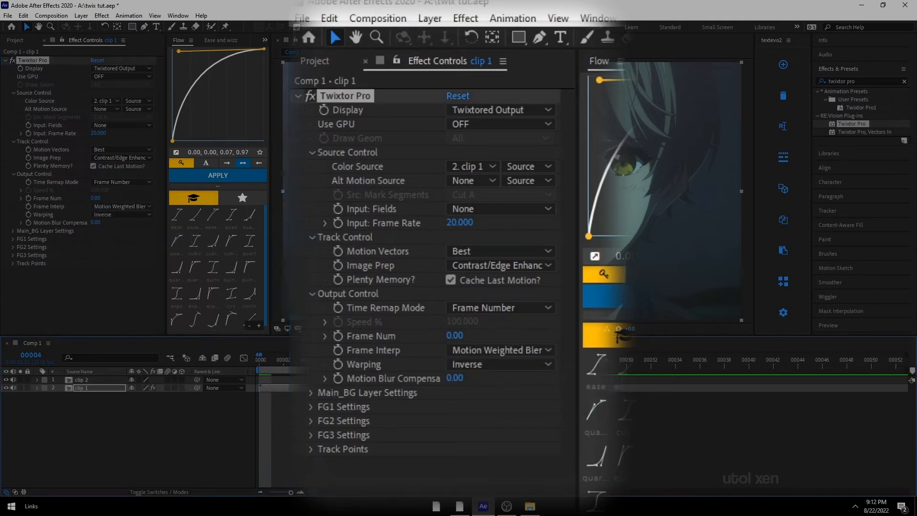
left_click(56, 210)
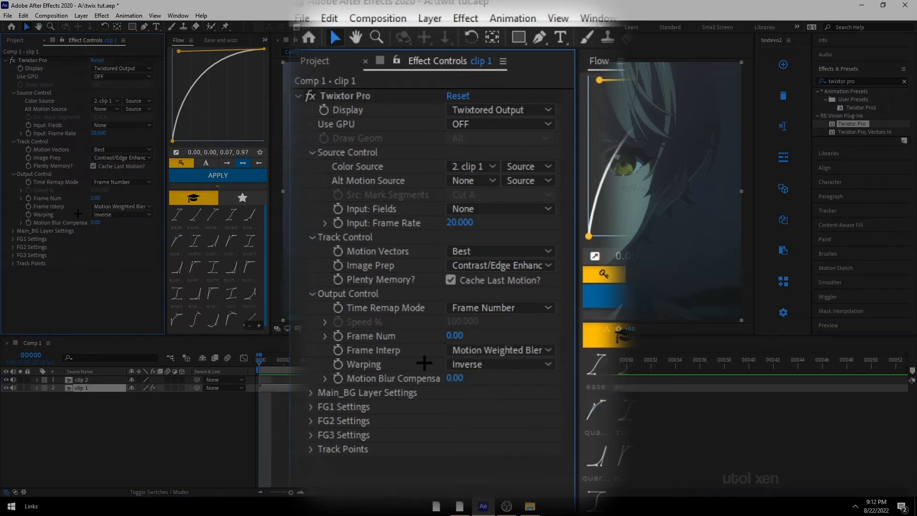
left_click(107, 214)
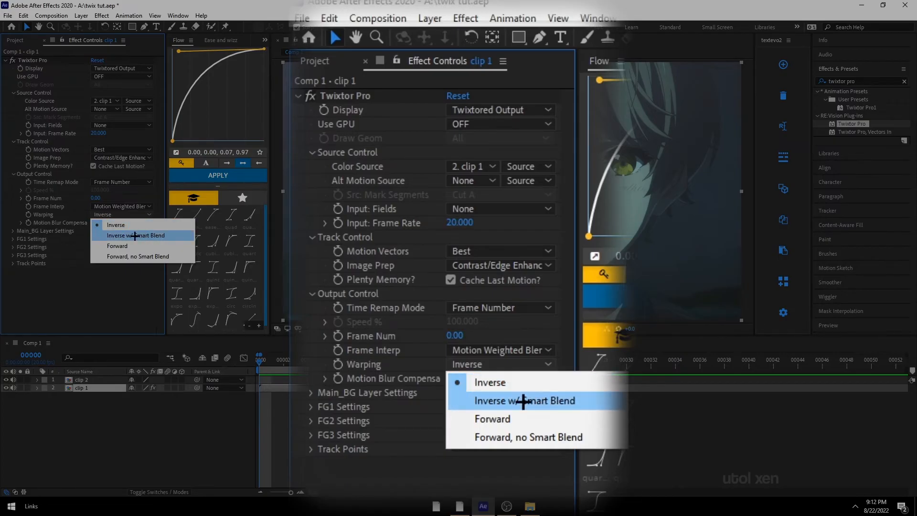
left_click(116, 234)
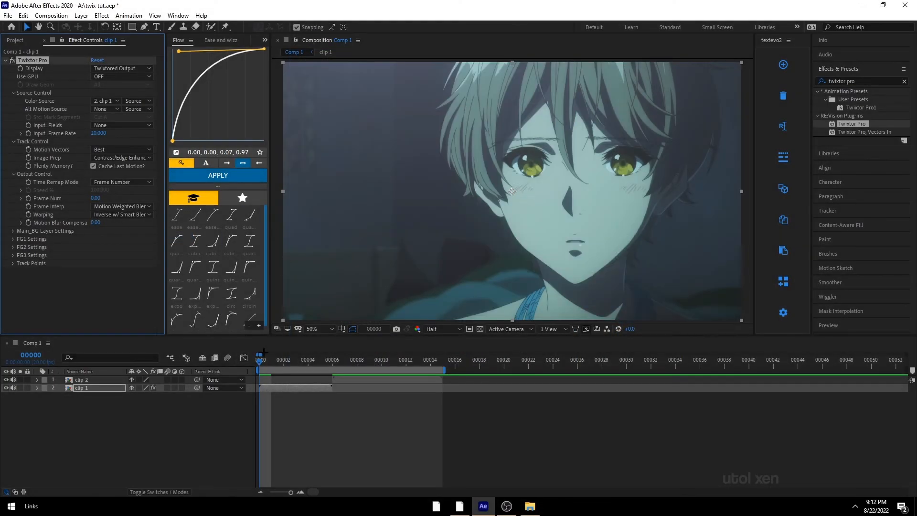
Step: Add a Frame Num keyframe at the first frame of clip 1
left_click_drag(263, 361, 251, 385)
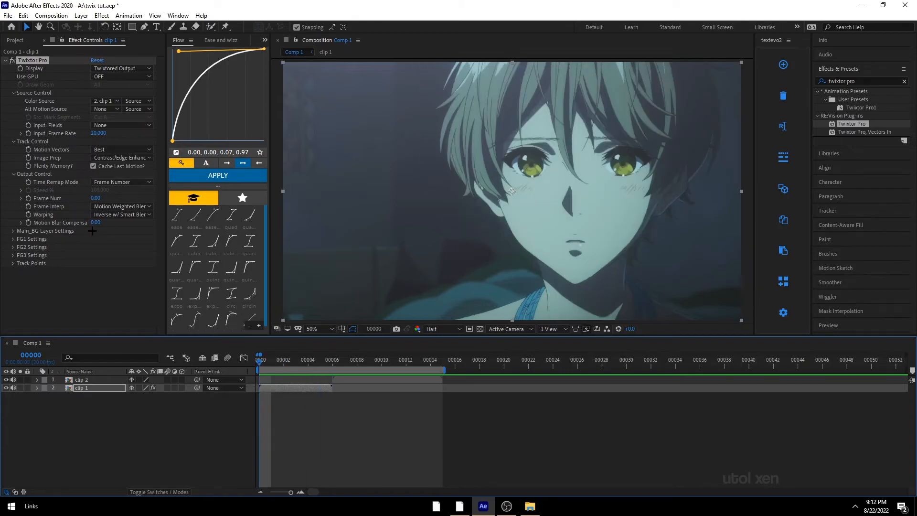
left_click(29, 195)
left_click_drag(282, 356, 260, 361)
left_click(24, 201)
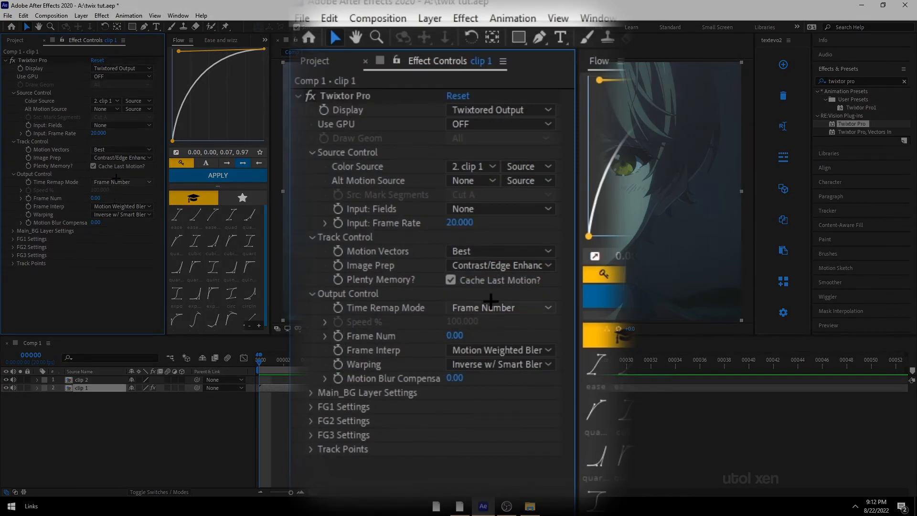
left_click(29, 198)
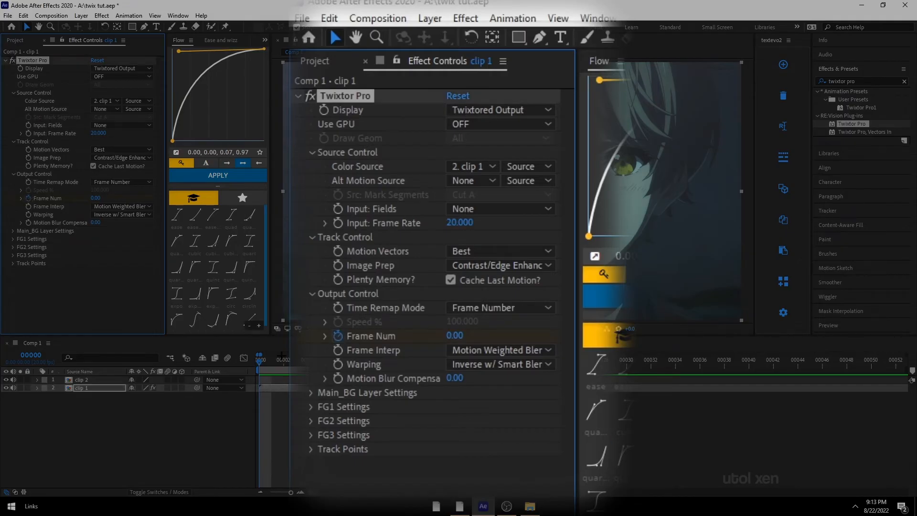
Step: Open the clip 1 precomp and step through its frame layers to count the frames it contains
left_click(296, 359)
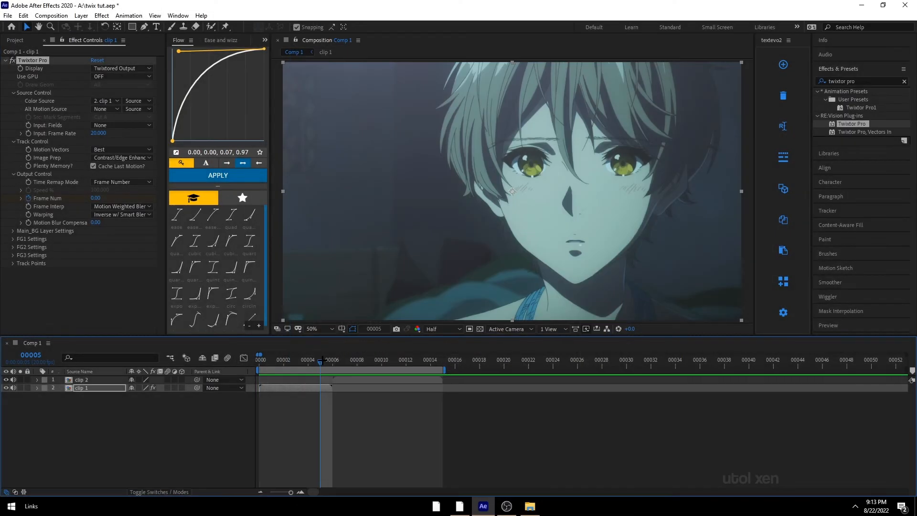
left_click(323, 409)
left_click(303, 389)
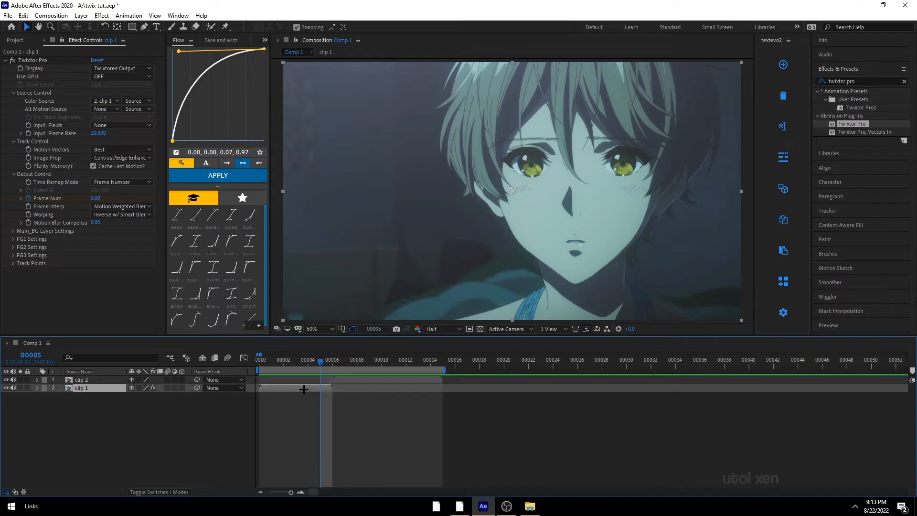
double_click(304, 389)
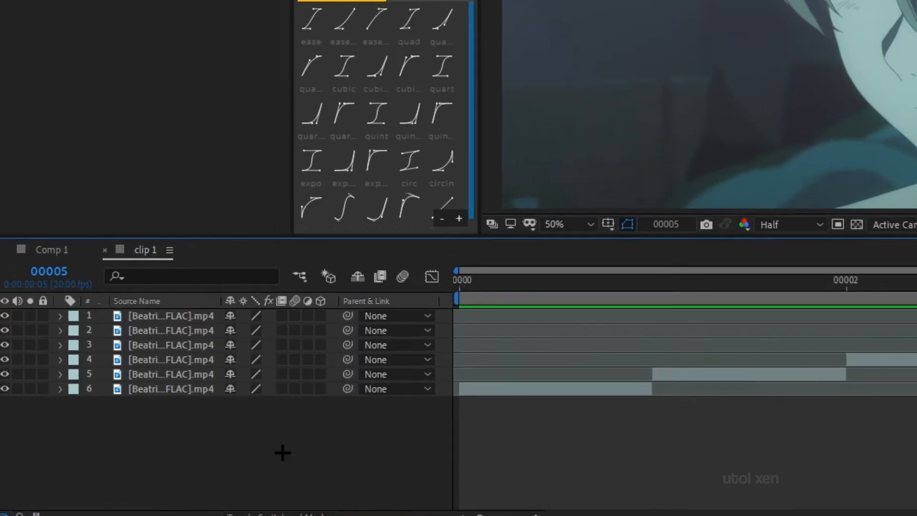
left_click_drag(153, 457, 84, 378)
left_click(111, 449)
left_click_drag(212, 436, 234, 471)
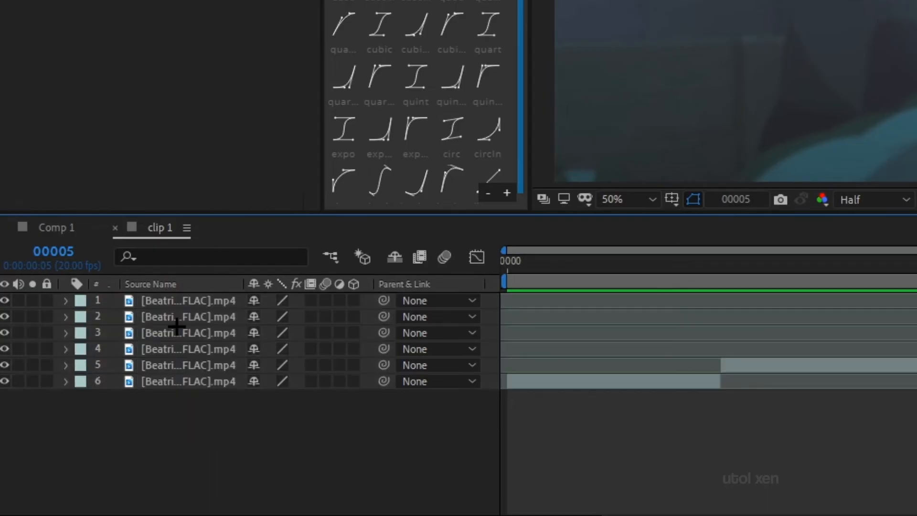
left_click(652, 269)
key("Page_Down")
key("Home")
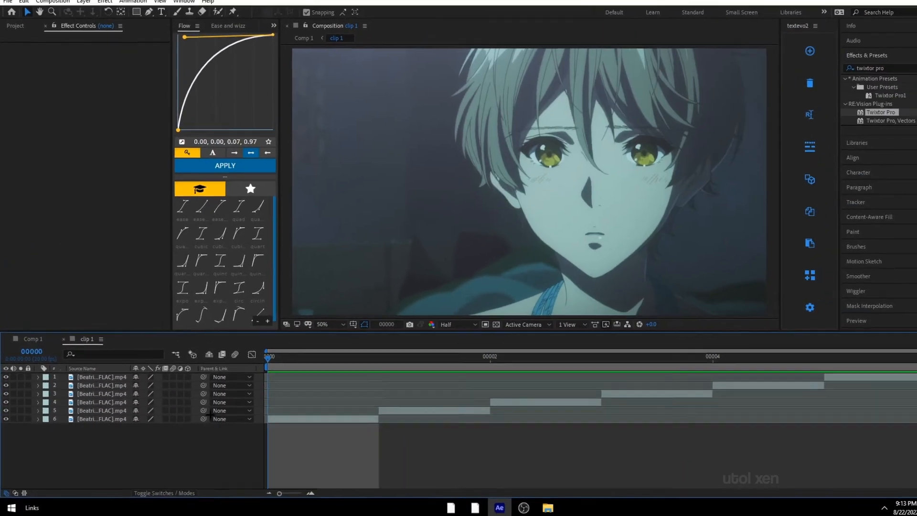
key("space")
left_click_drag(285, 361, 840, 386)
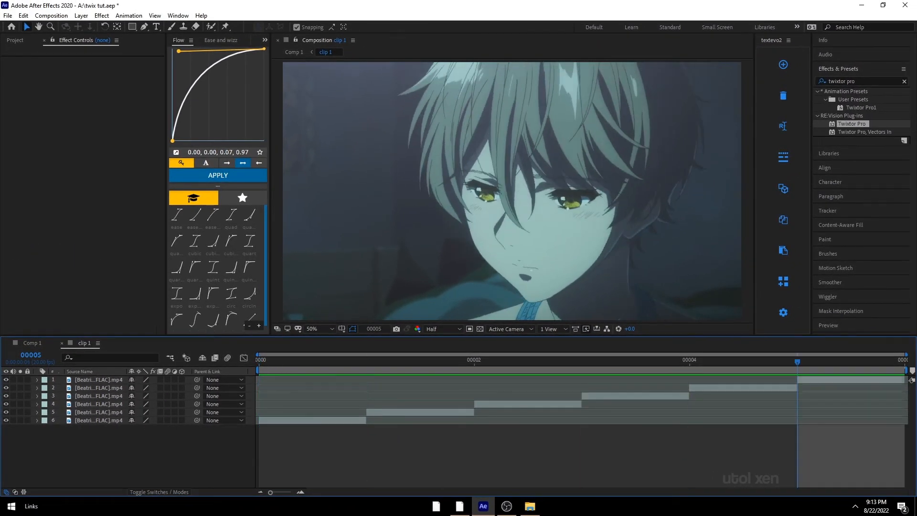
left_click_drag(122, 440, 88, 385)
left_click(114, 437)
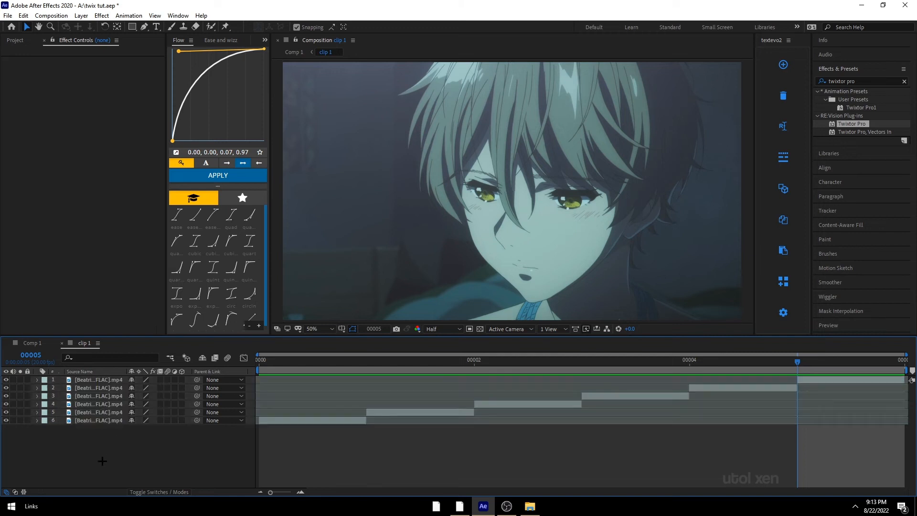
left_click(294, 355)
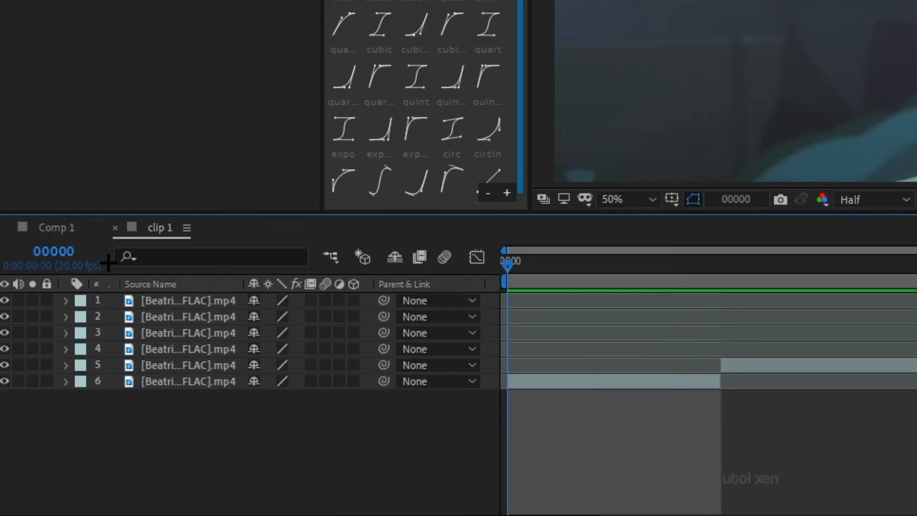
left_click(155, 302)
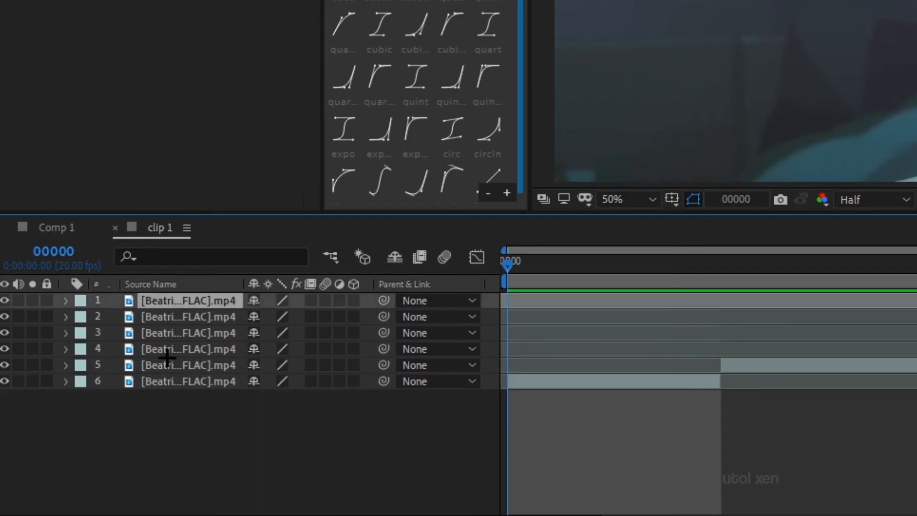
left_click(172, 382)
left_click(175, 428)
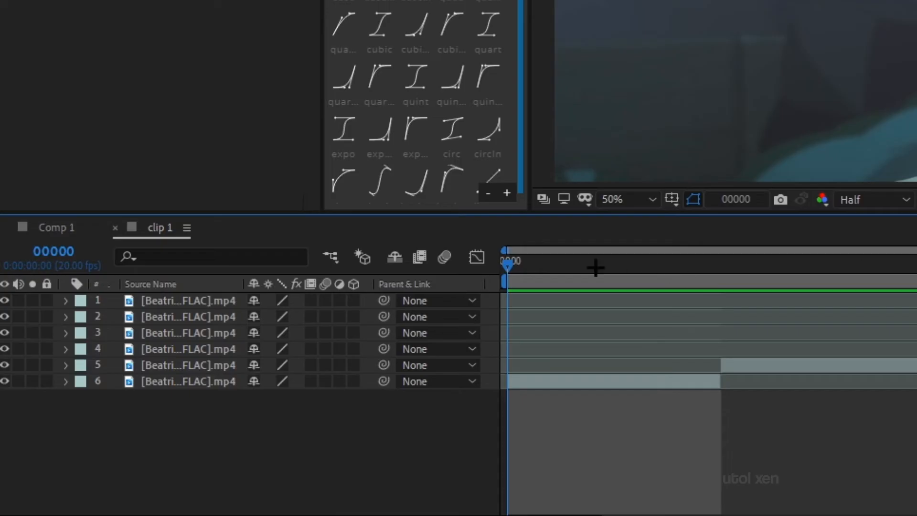
key("space")
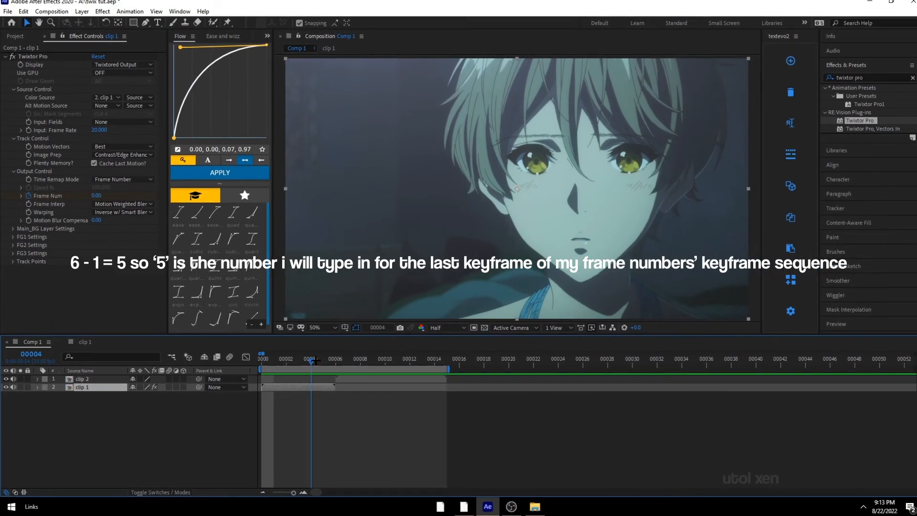
left_click_drag(316, 360, 321, 364)
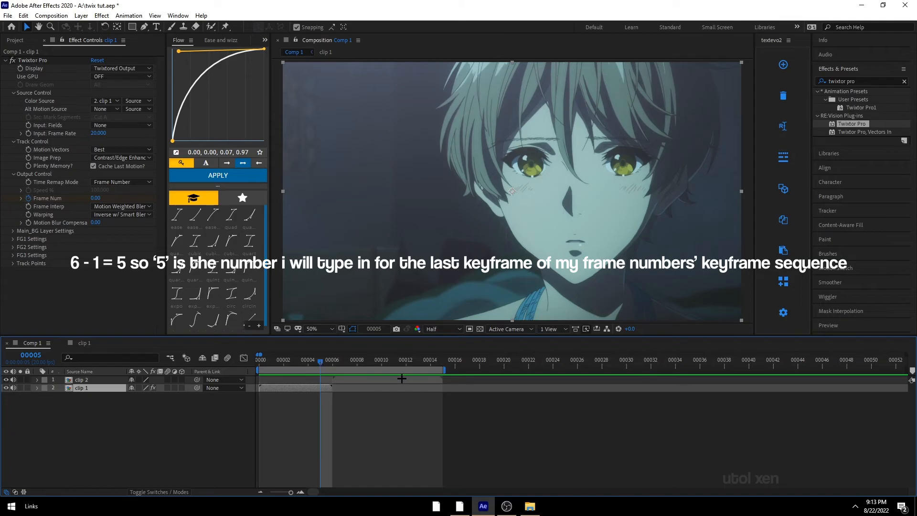
Step: Set clip 1's Frame Num to 5 at frame 5 of the composition
left_click(96, 199)
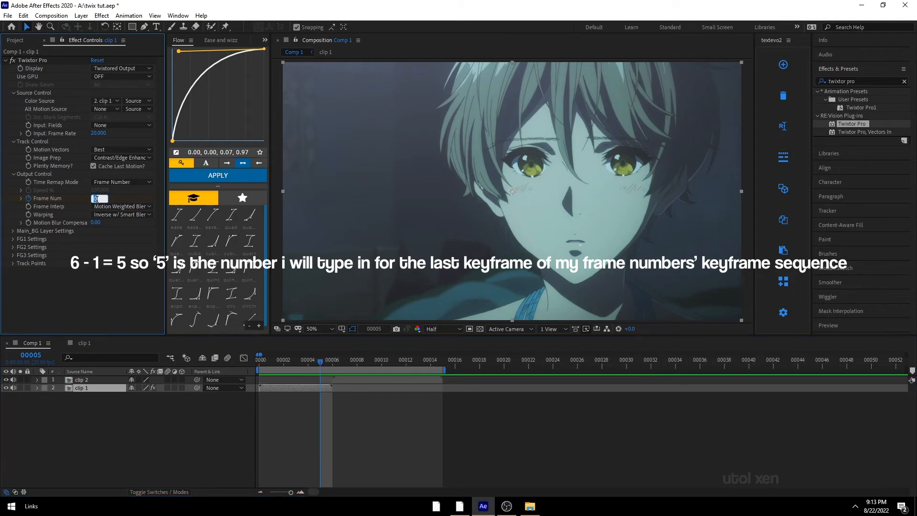
type("5")
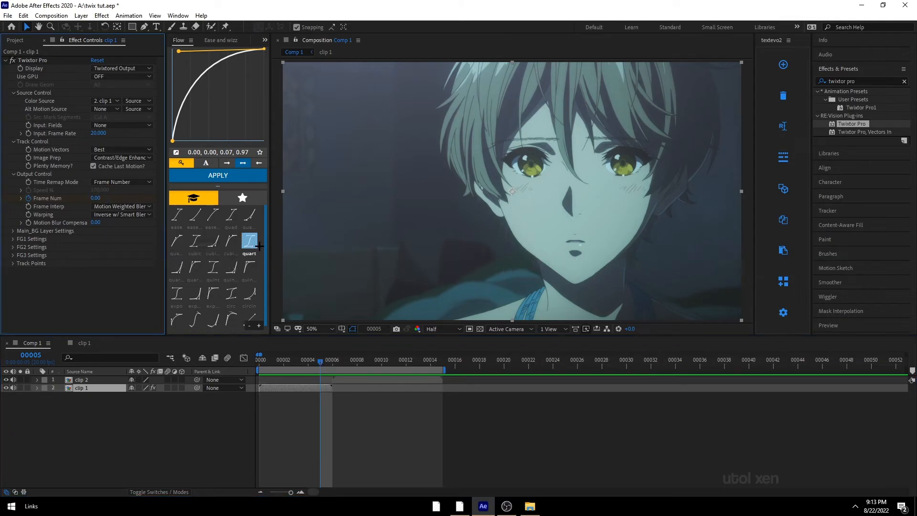
key("Return")
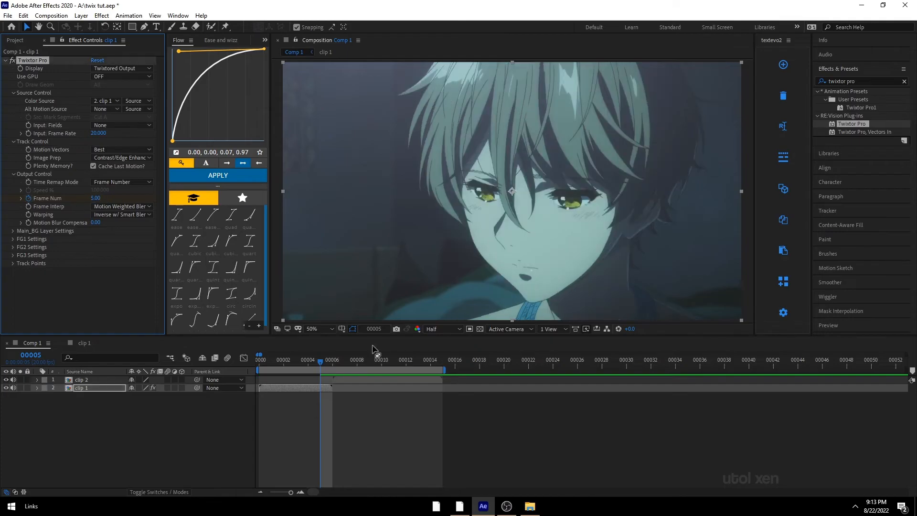
Step: Move clip 2 later so it starts at about frame 12
key("Home")
left_click(403, 411)
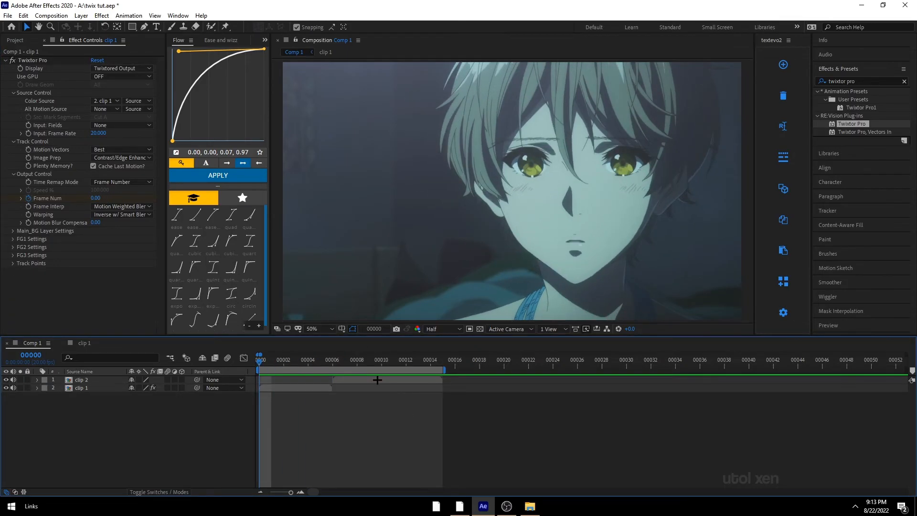
left_click_drag(377, 380, 451, 380)
Step: Enable time remapping on clip 1 and reveal its keyframes
left_click(292, 386)
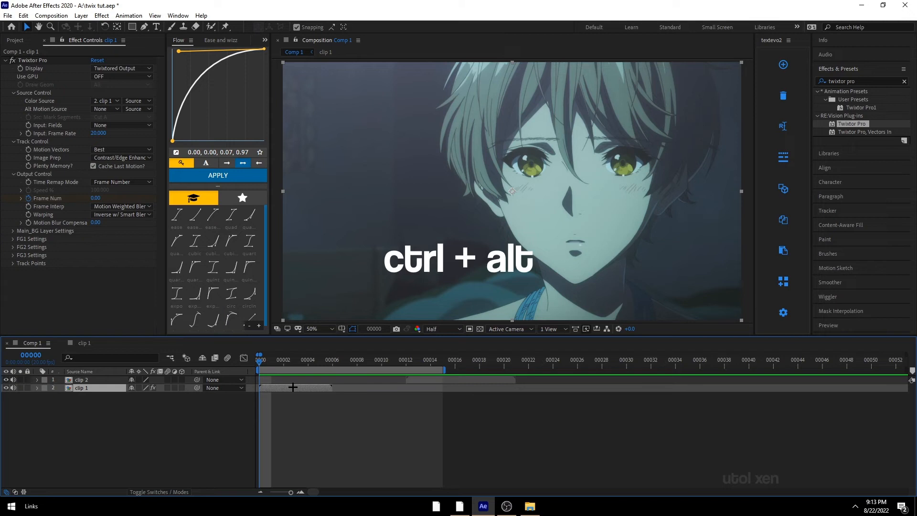
key("ctrl+alt+t")
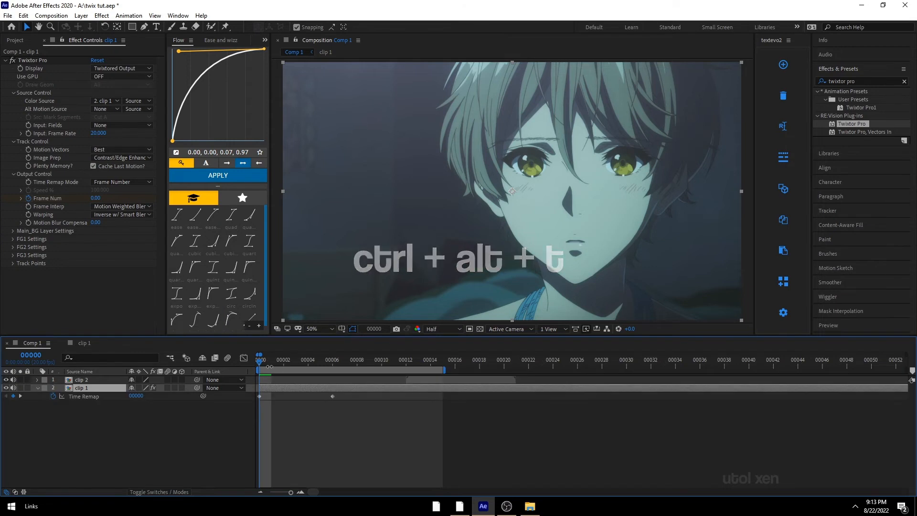
left_click_drag(259, 363, 327, 364)
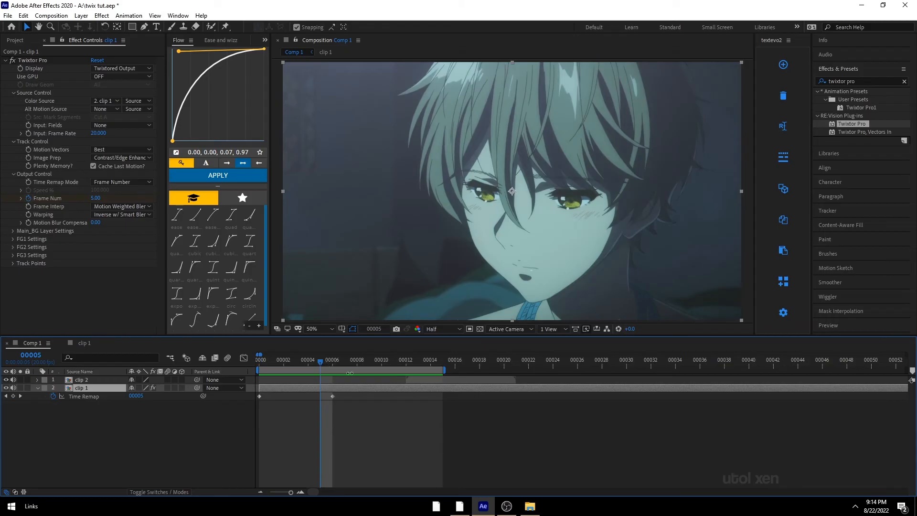
key("u")
key("u")
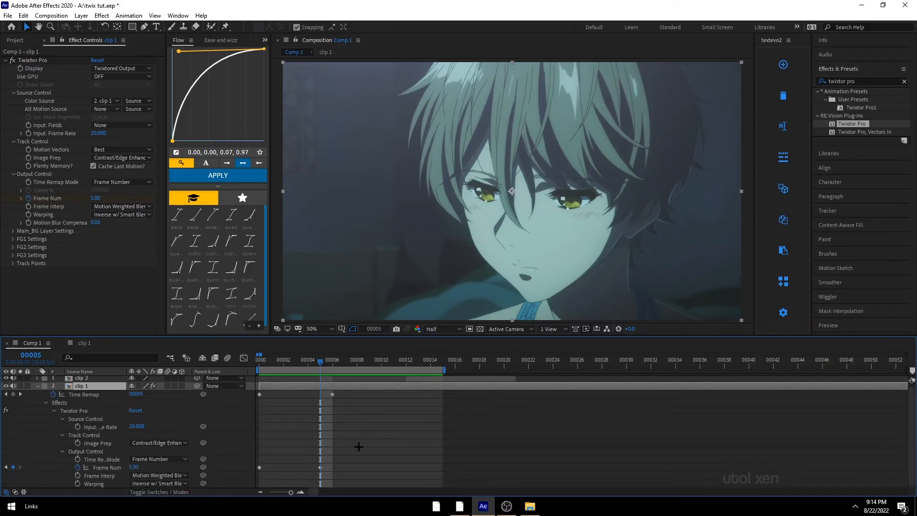
Step: Move clip 1's last Frame Num keyframe to about frame 11 and preview playback
left_click_drag(321, 468, 393, 473)
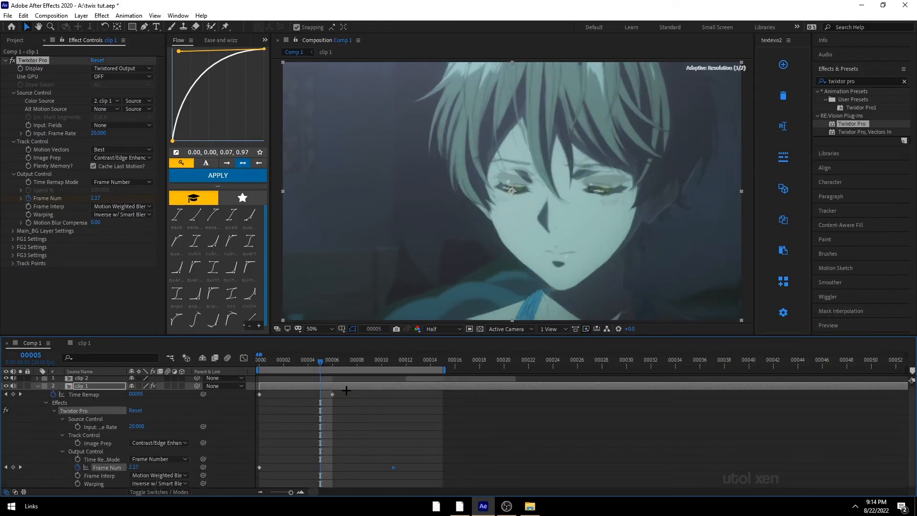
left_click_drag(321, 364, 264, 366)
key("space")
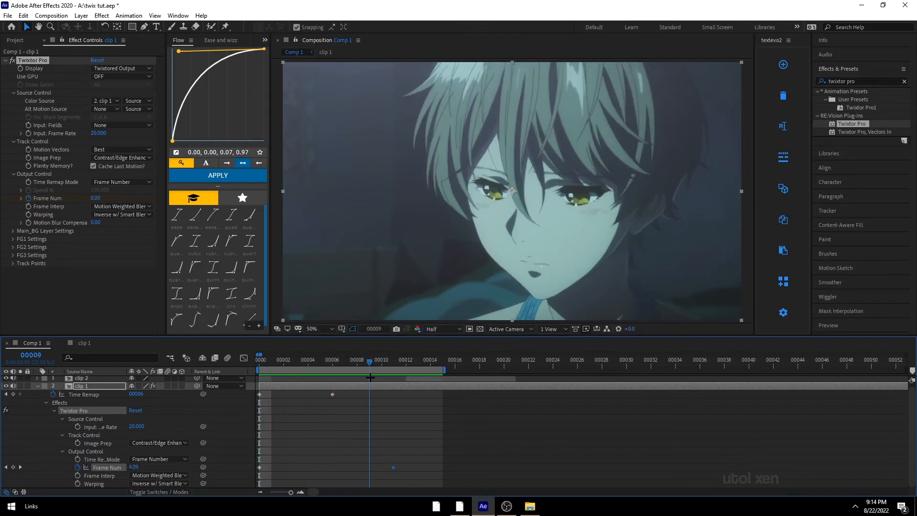
Step: Apply Twixtor Pro to clip 2 with the same settings and key Frame Num at its first frame 12
right_click(398, 380)
left_click(397, 377)
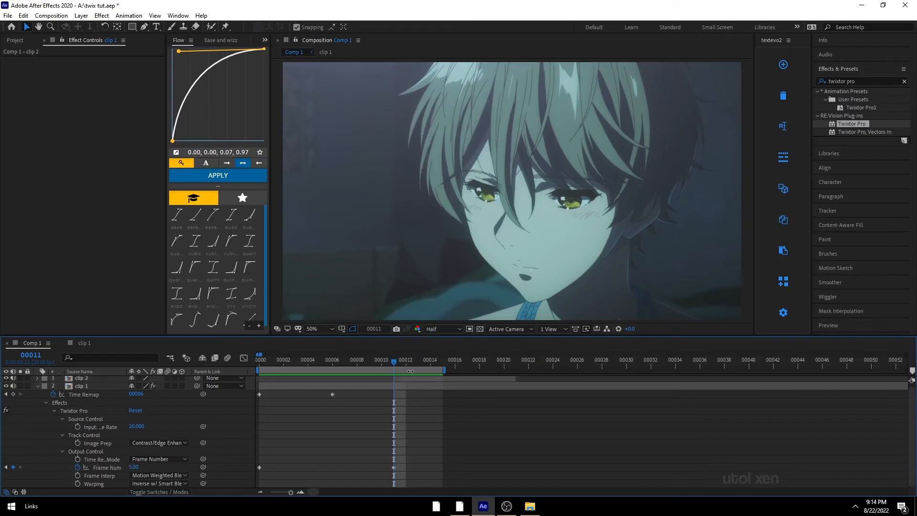
scroll(427, 371, "up", 1)
left_click_drag(404, 359, 517, 369)
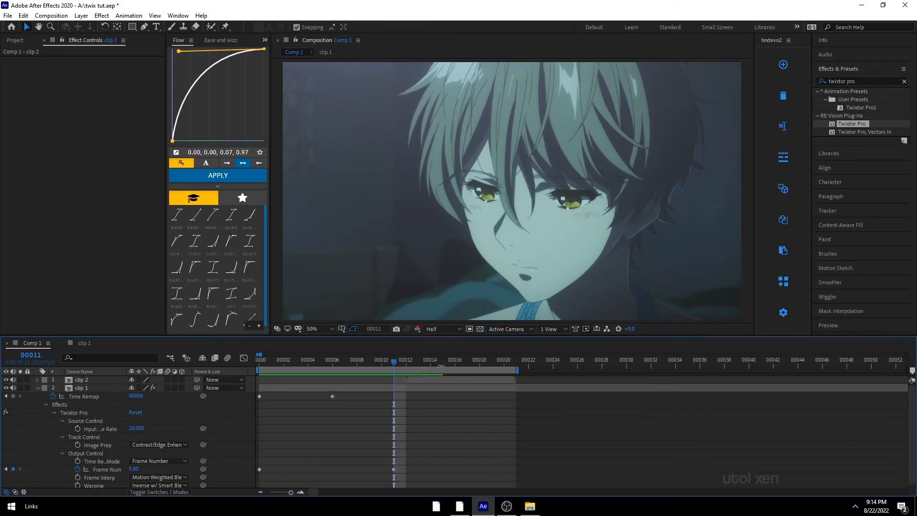
left_click(406, 360)
left_click(425, 379)
double_click(860, 124)
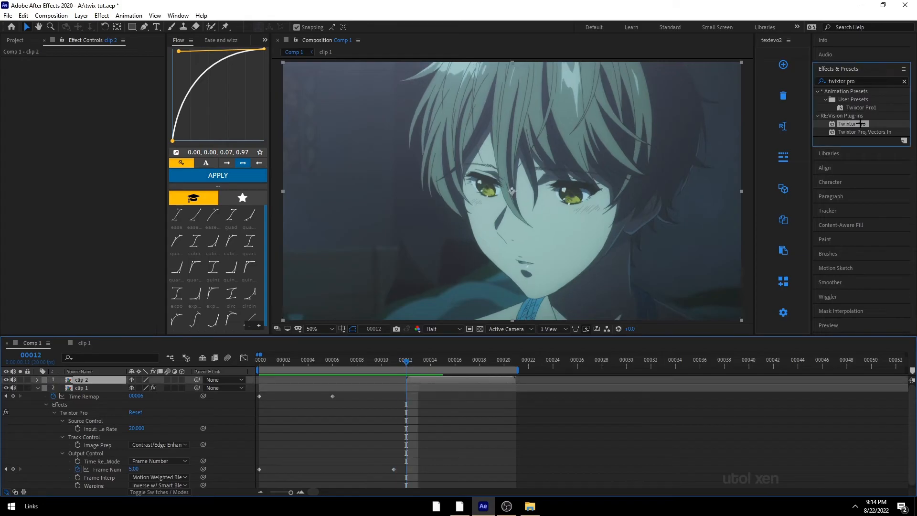
left_click(111, 158)
left_click(111, 178)
left_click(109, 182)
left_click(109, 203)
left_click(104, 206)
left_click(99, 237)
Step: Set clip 2's Frame Num to 5 at its last frame
key("o")
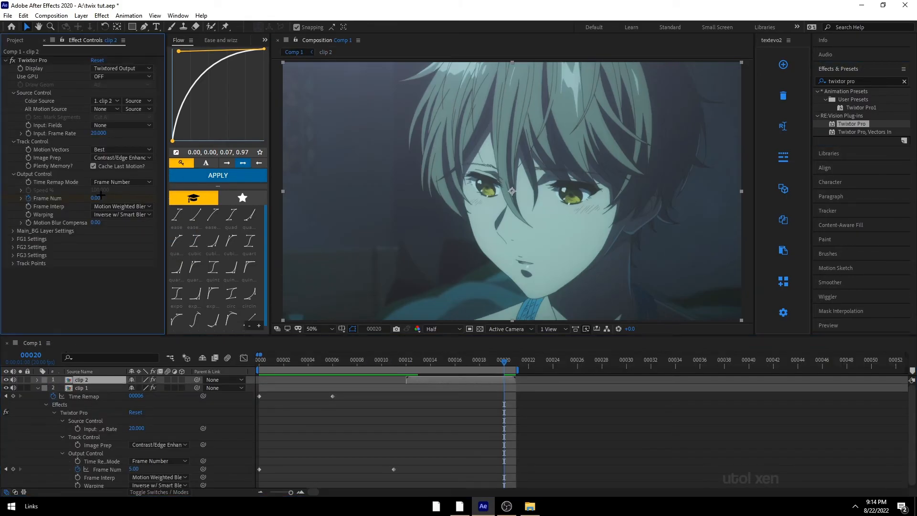
left_click(96, 198)
type("5")
key("Return")
Step: Review clip 2's Frame Num keyframes and preview the sequence from the start
key("u")
left_click_drag(518, 426, 380, 383)
key("Home")
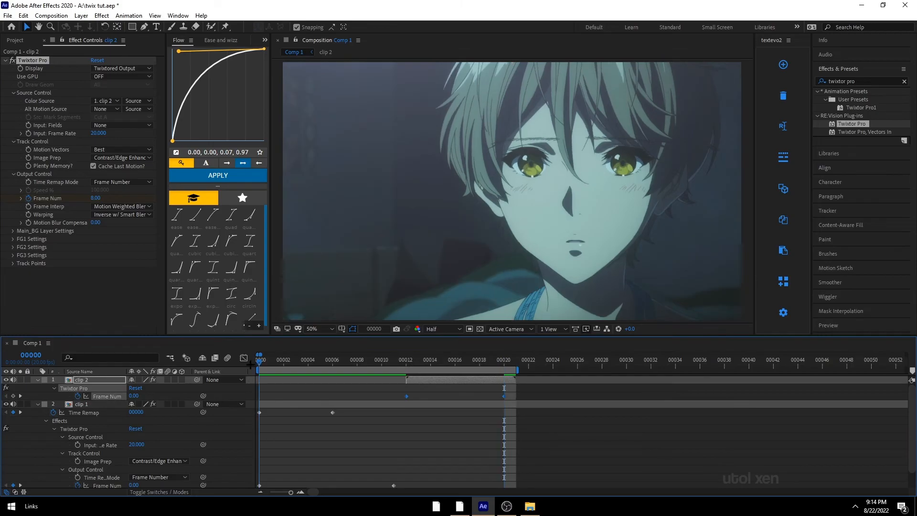
left_click(395, 426)
key("u")
key("space")
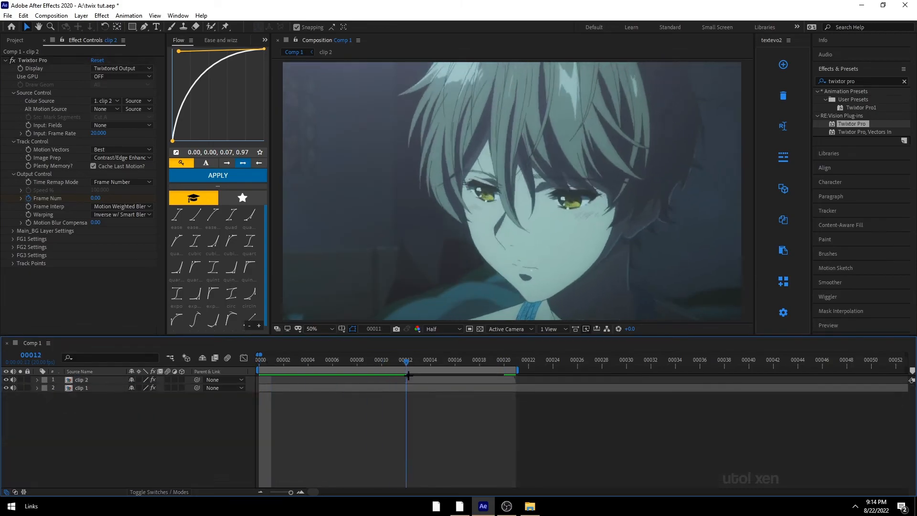
left_click(406, 387)
key("ctrl+d")
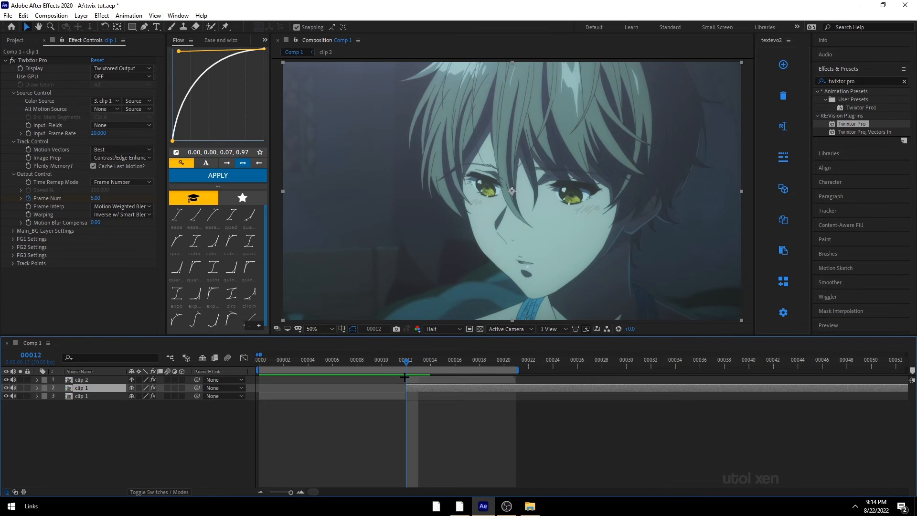
left_click(266, 491)
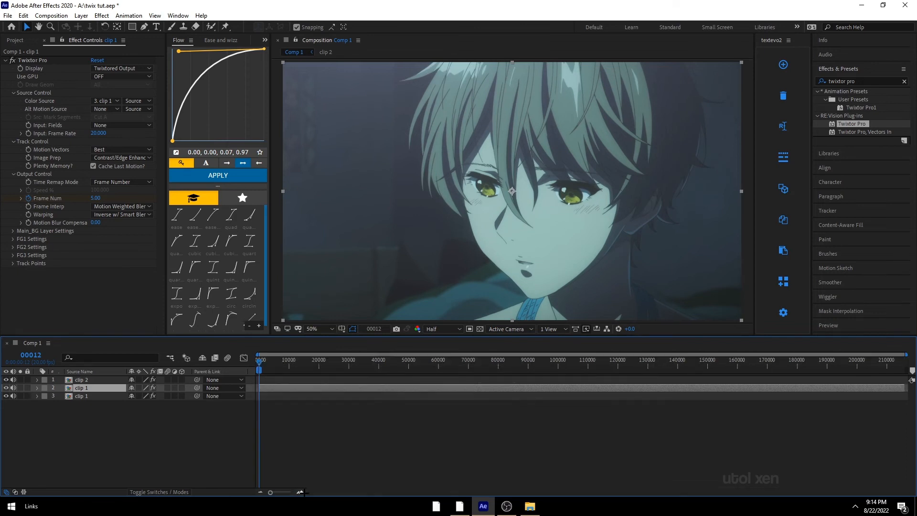
left_click(300, 491)
left_click(300, 491)
left_click(300, 491)
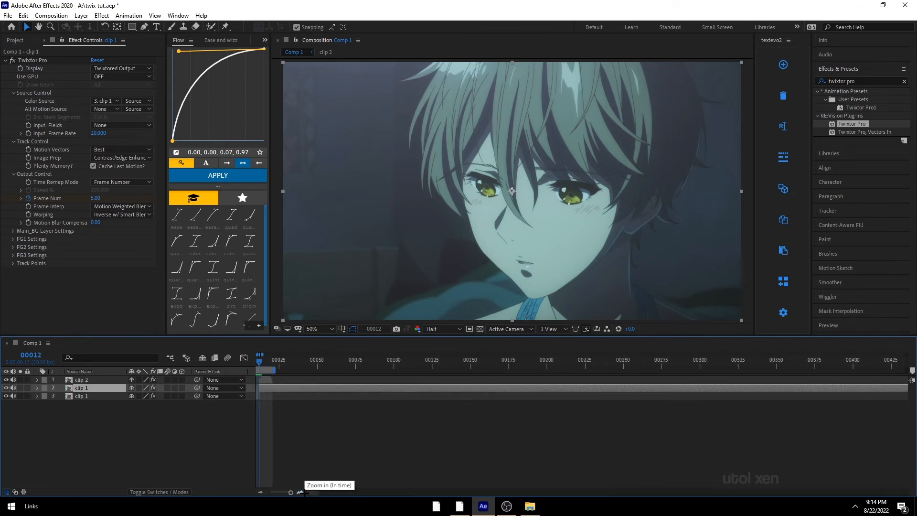
key("Delete")
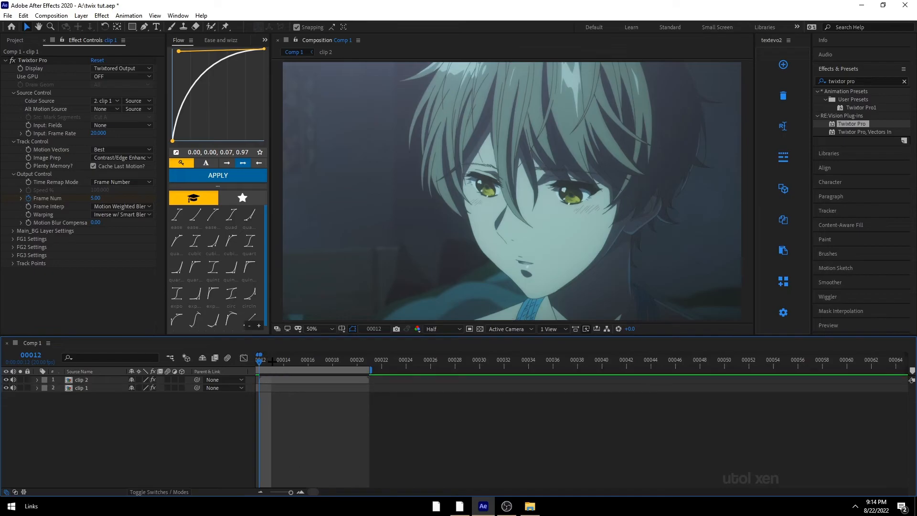
Step: Scrub the timeline to preview both retimed clips
left_click_drag(271, 361, 438, 395)
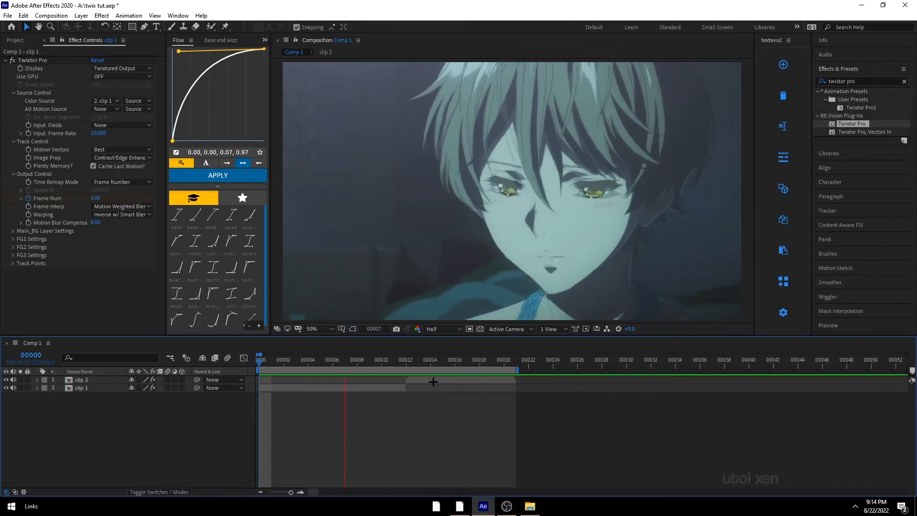
Step: Reveal clip 1's Frame Num keyframes and apply Easy Ease to them in the Graph Editor
key("space")
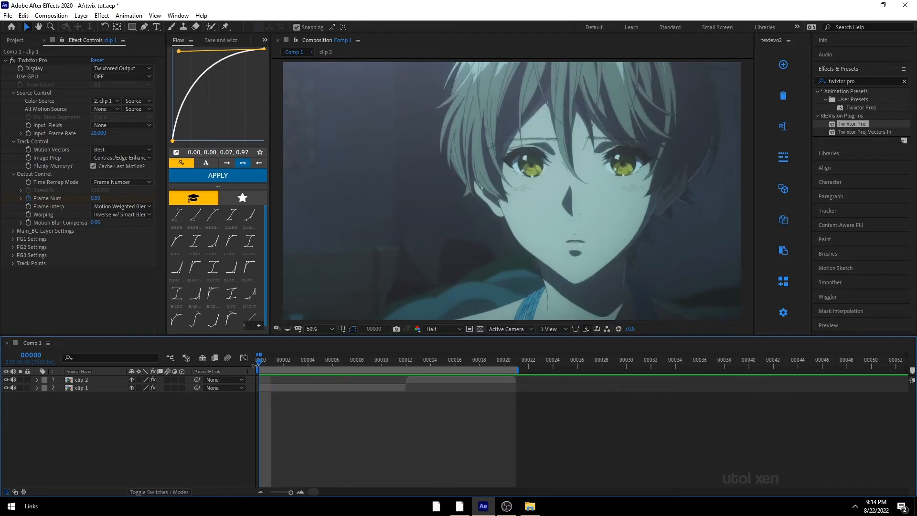
left_click_drag(259, 363, 408, 389)
left_click(415, 382)
key("Home")
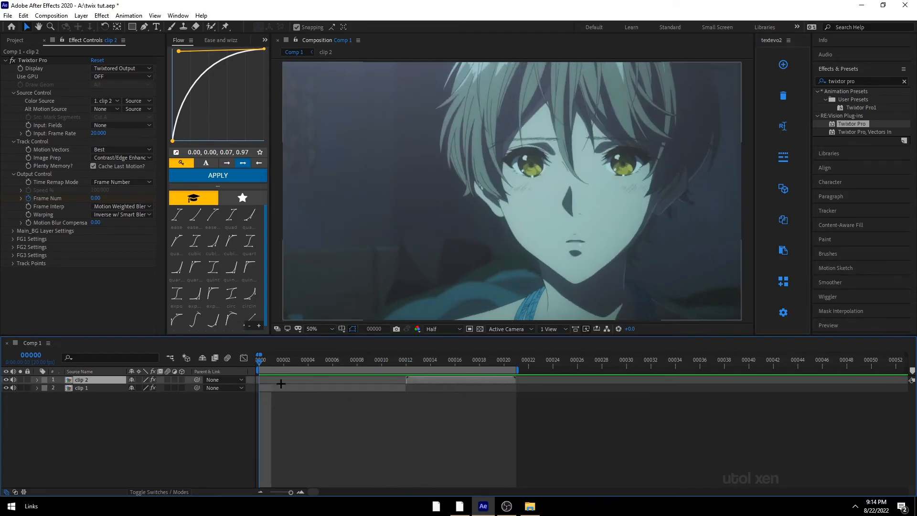
left_click(286, 387)
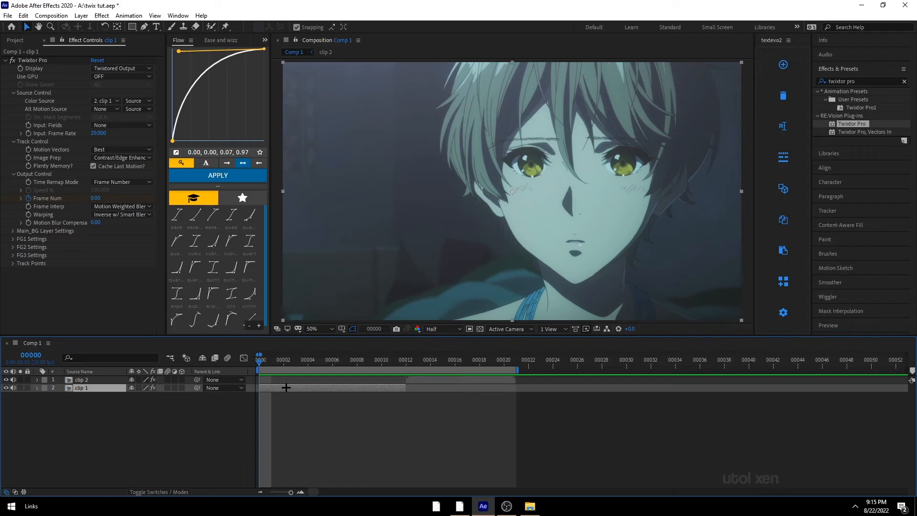
key("u")
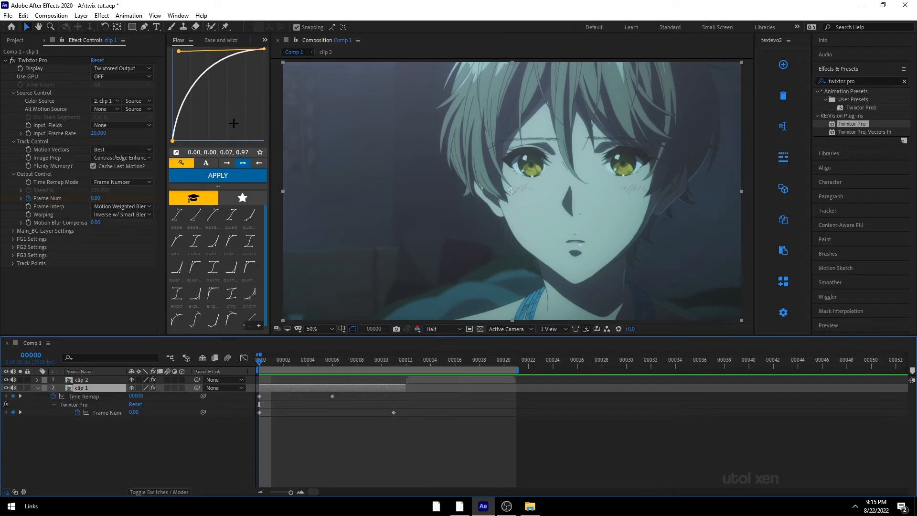
left_click_drag(413, 418, 226, 406)
left_click(244, 358)
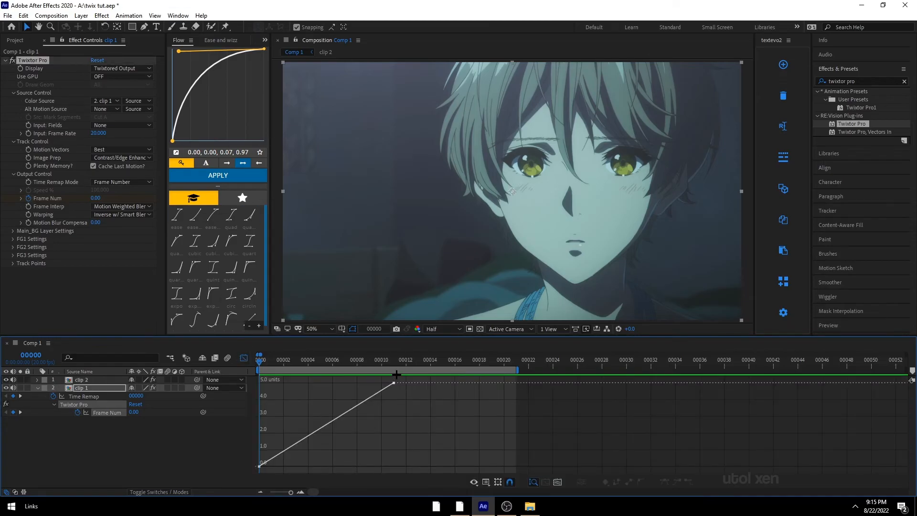
left_click_drag(396, 374, 234, 477)
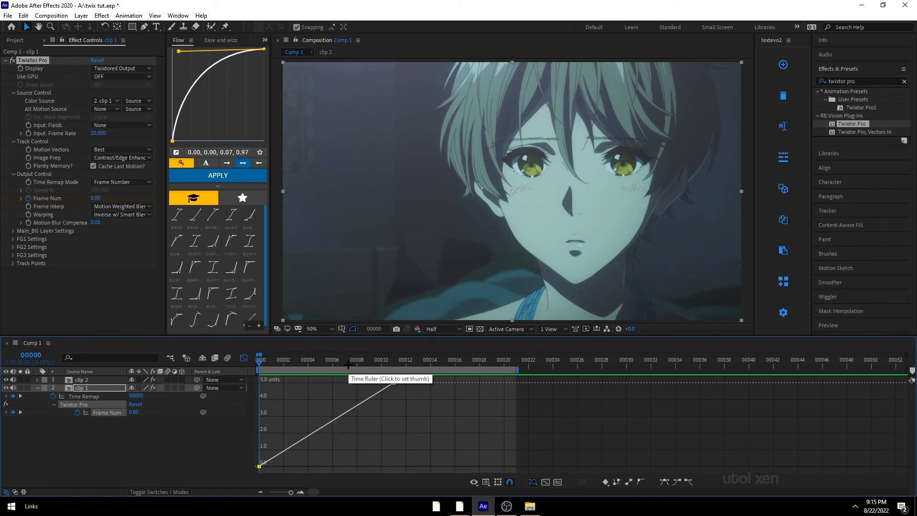
key("F9")
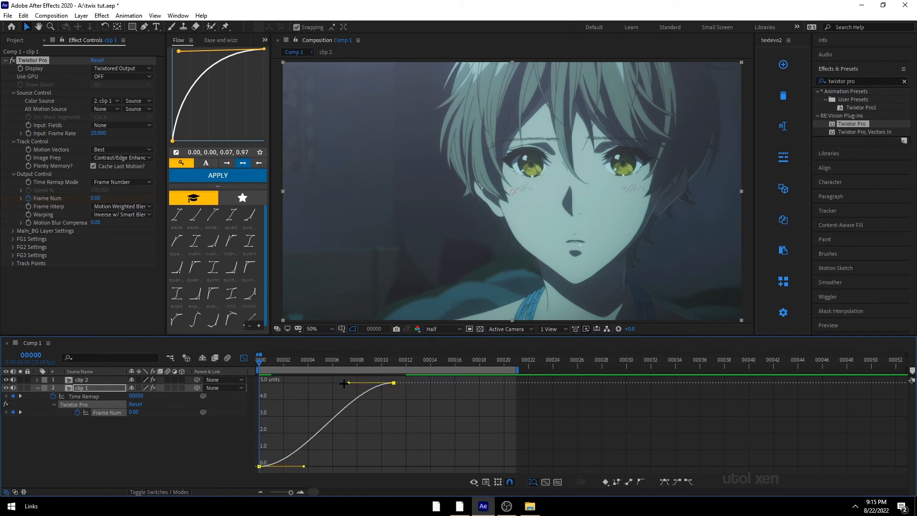
Step: Preview clip 1's eased retime and save the project
mouse_move(259, 362)
left_mouse_down()
mouse_move(356, 376)
mouse_move(309, 385)
mouse_move(369, 382)
mouse_move(257, 378)
left_mouse_up()
key("space")
key("space")
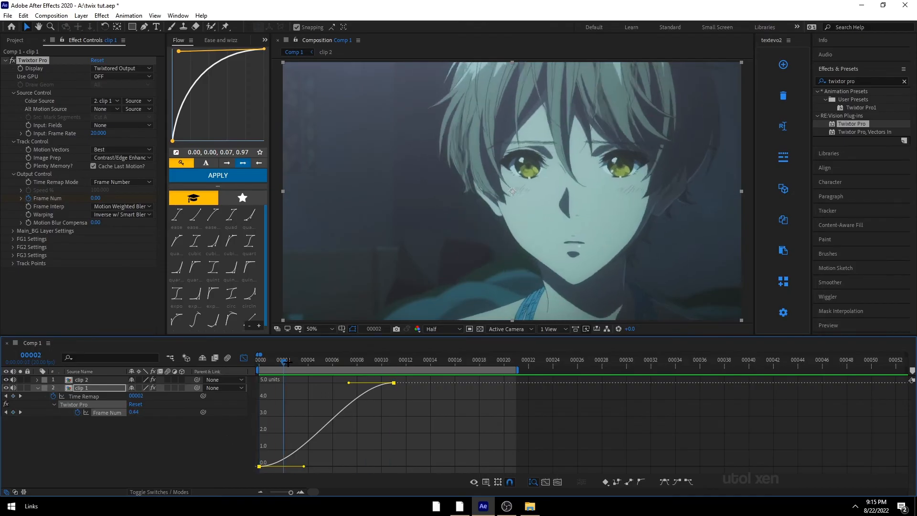
key("ctrl+s")
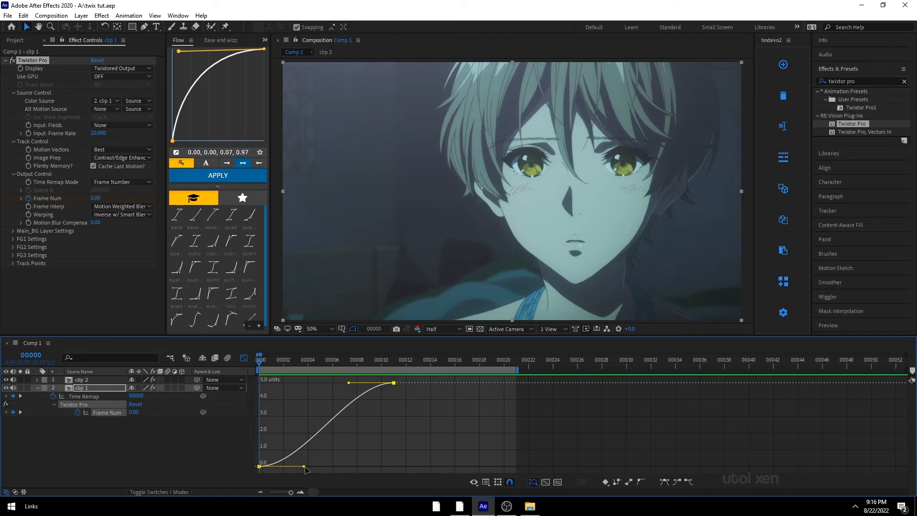
Step: Reshape clip 1's Frame Num speed curve by dragging the keyframe handles for a sharp start and slow finish
left_click_drag(304, 467, 241, 474)
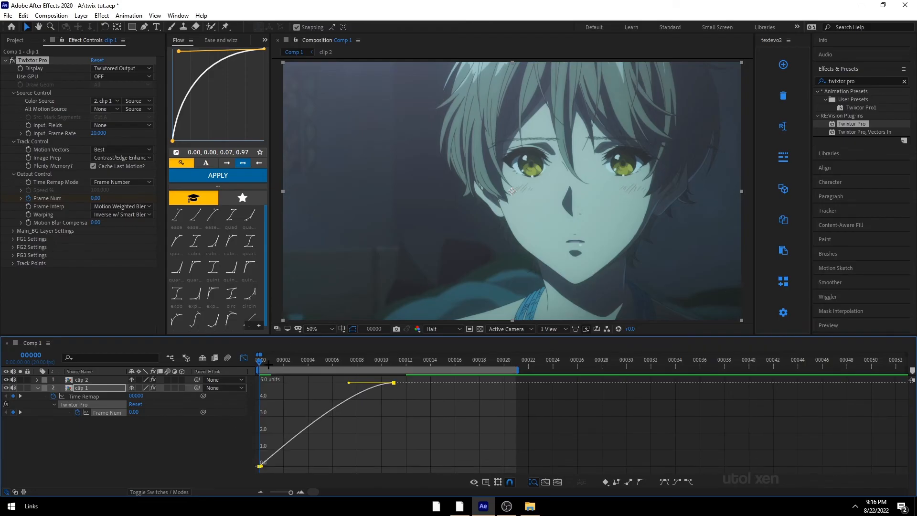
key("space")
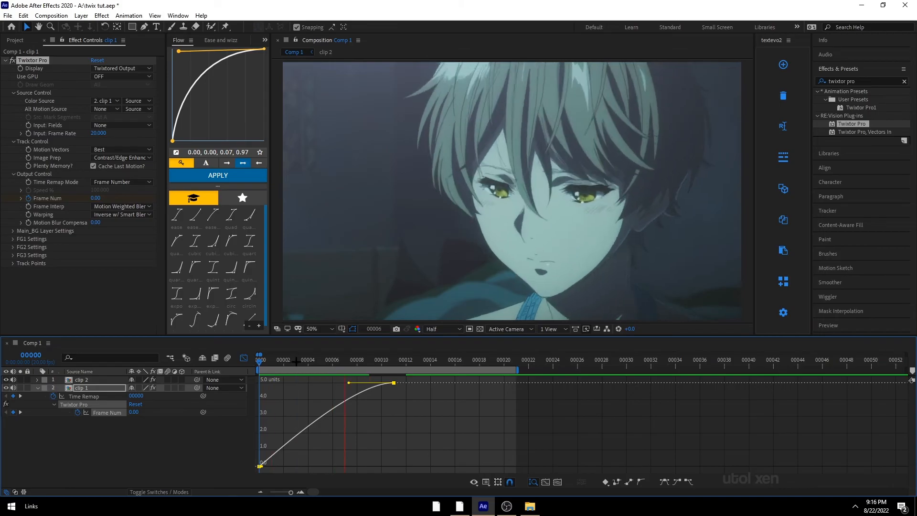
key("space")
left_click_drag(273, 358, 249, 367)
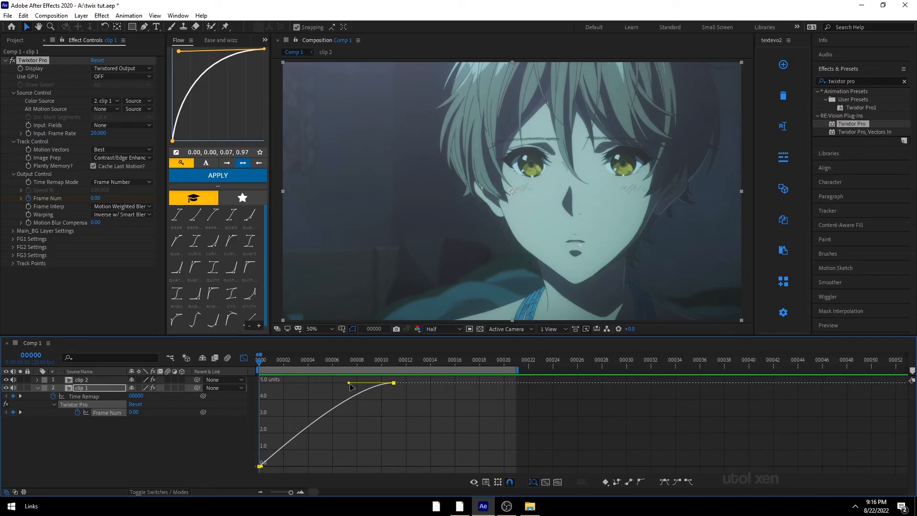
left_click_drag(350, 383, 243, 405)
left_click_drag(262, 468, 239, 417)
left_click(300, 359)
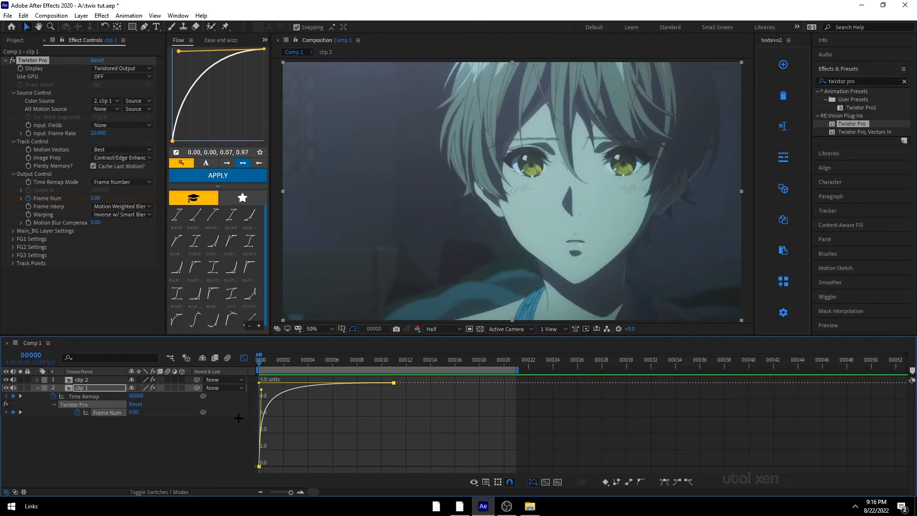
Step: Adjust the handle of clip 1's last Frame Num keyframe and preview the first frames
left_click(243, 358)
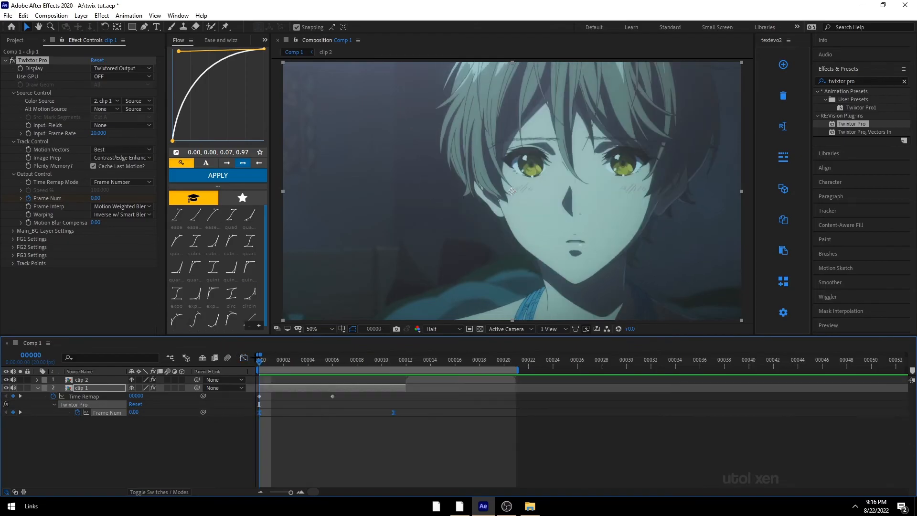
left_click_drag(262, 359, 332, 401)
left_click(244, 358)
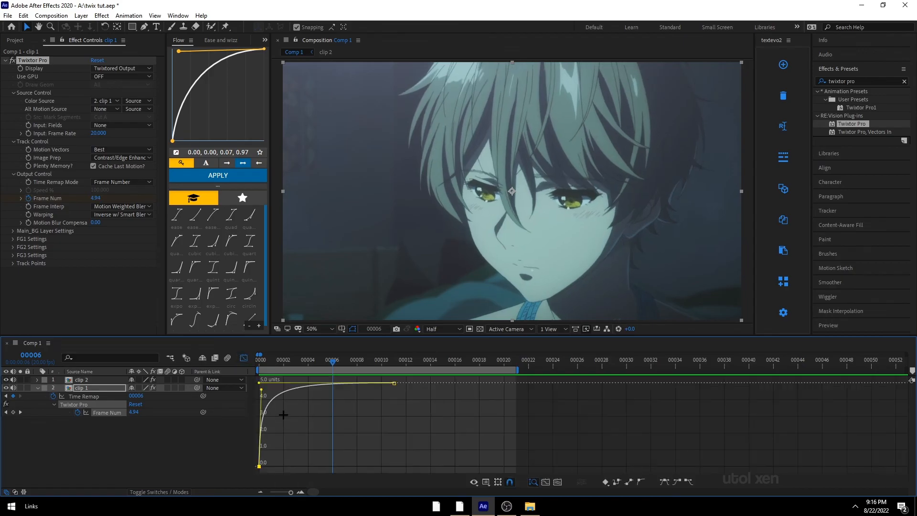
left_click_drag(260, 383, 373, 430)
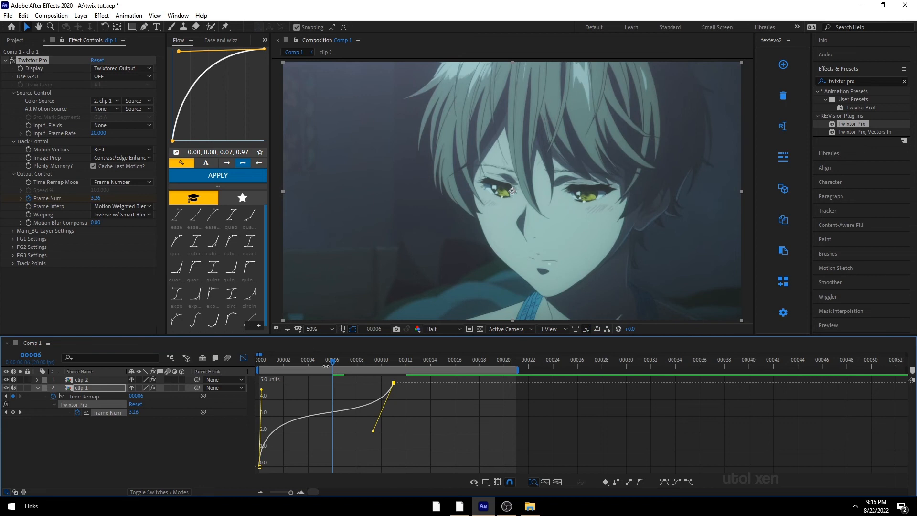
key("Page_Down")
left_click_drag(354, 400, 301, 400)
key("space")
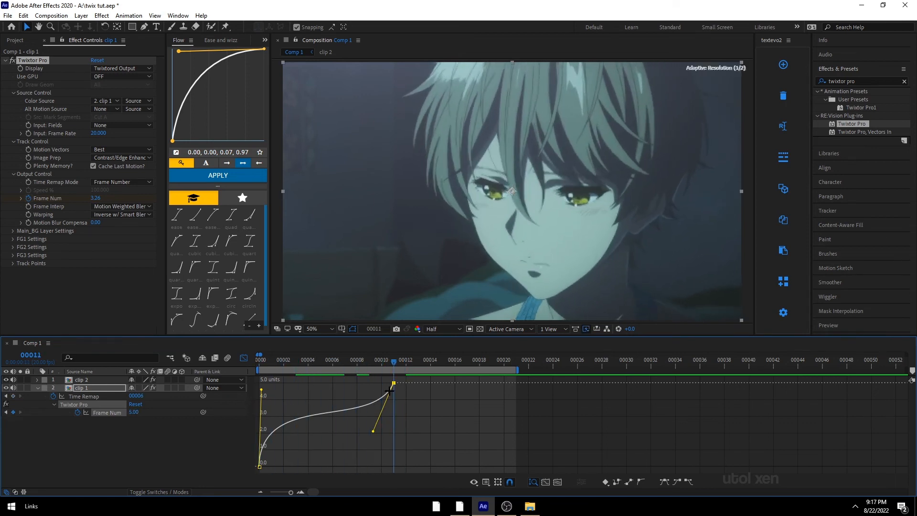
left_click_drag(318, 357, 268, 386)
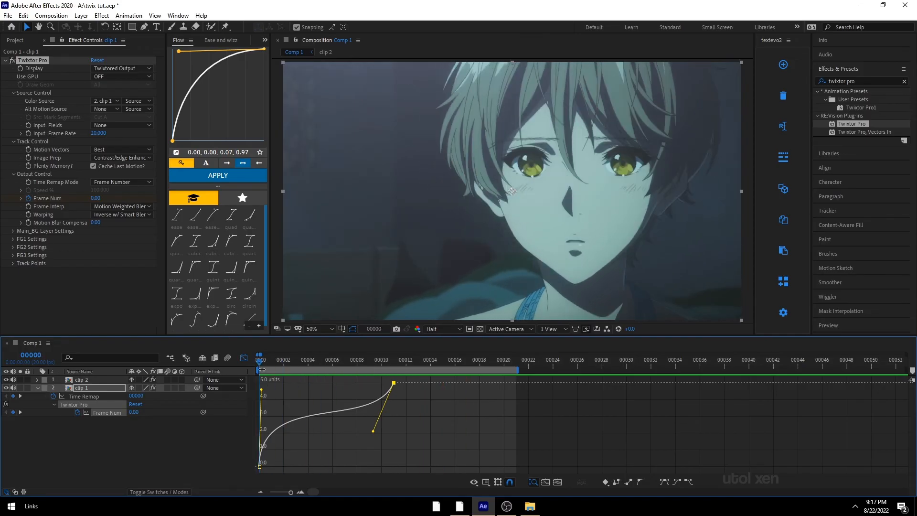
Step: Apply Easy Ease to clip 2's Frame Num keyframes and drag their handles for a fast start, then preview
left_click(244, 358)
left_click(406, 362)
left_click(418, 380)
key("u")
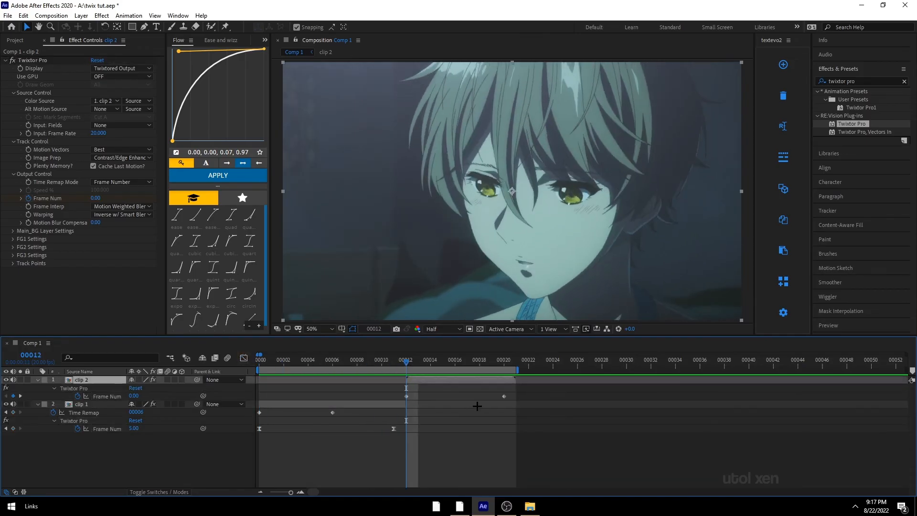
left_click_drag(526, 398, 375, 403)
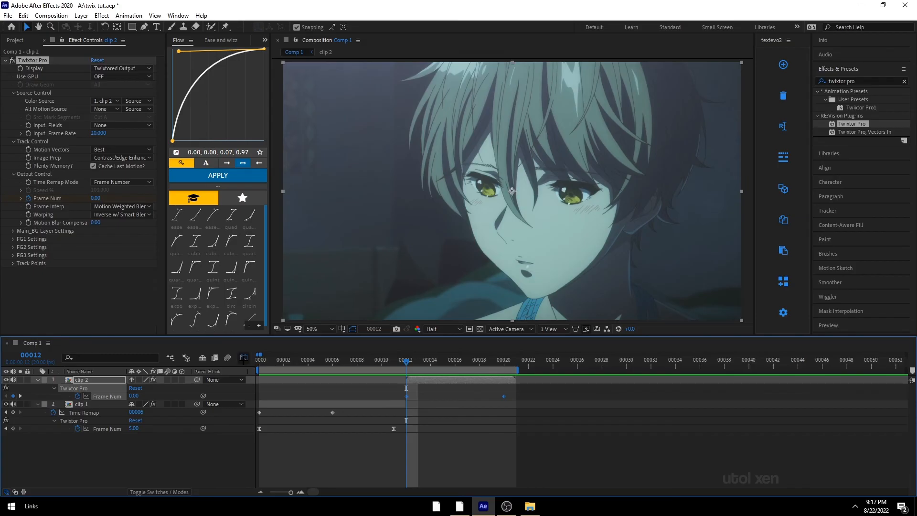
left_click(243, 358)
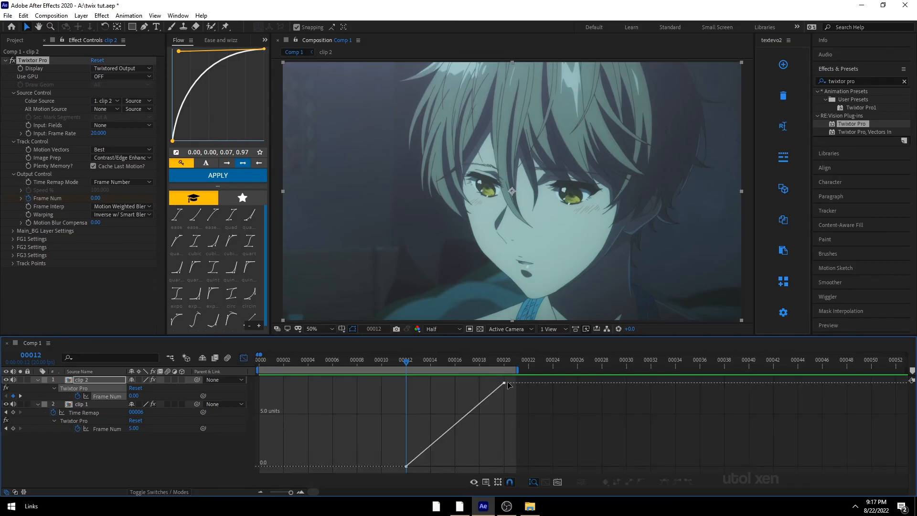
left_click_drag(517, 375, 261, 468)
key("F9")
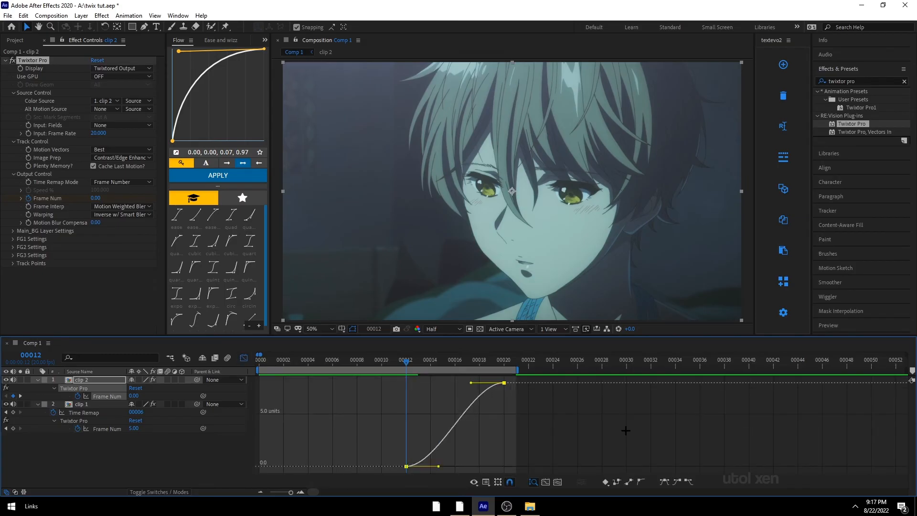
left_click_drag(439, 466, 407, 466)
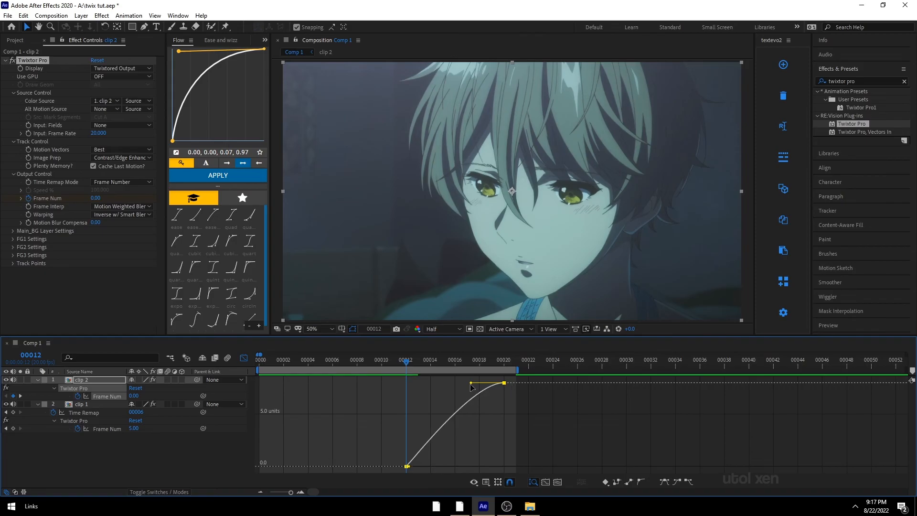
left_click_drag(471, 382, 406, 383)
key("space")
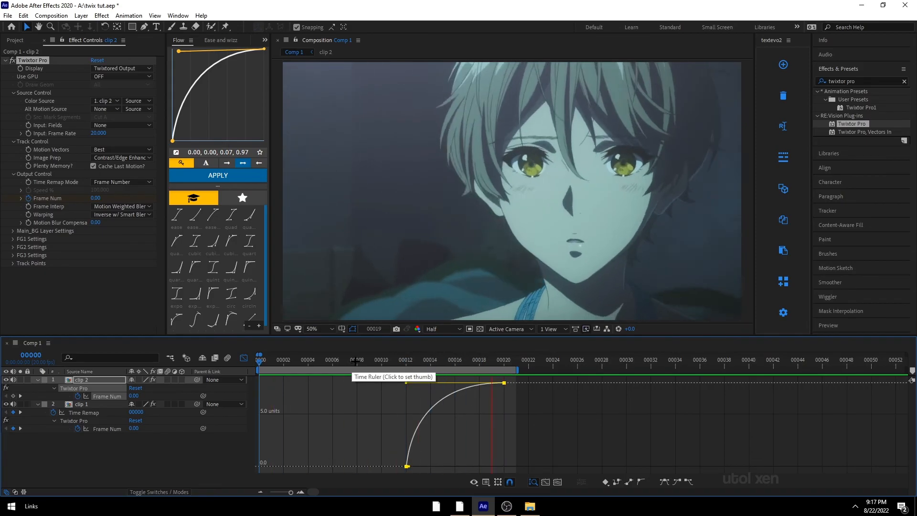
key("space")
Step: Tweak the handles of clip 1's Frame Num keyframes in the Graph Editor
left_click(243, 358)
left_click_drag(366, 436, 403, 422)
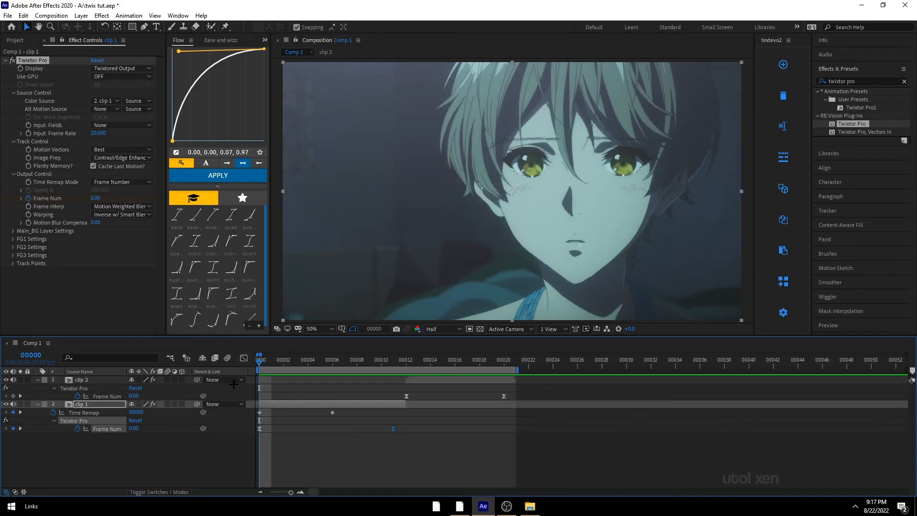
left_click(244, 358)
left_click_drag(261, 410, 261, 467)
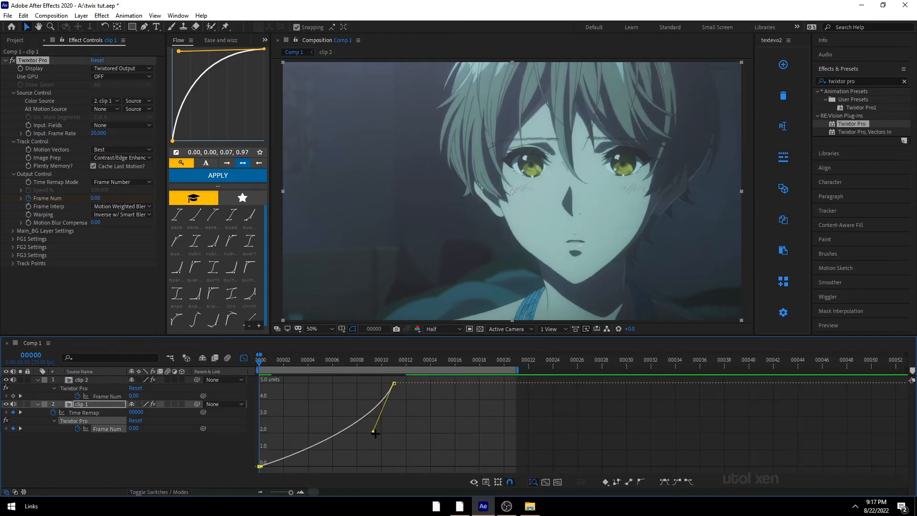
left_click_drag(373, 431, 381, 361)
left_click(243, 358)
Step: Try steepening the start handle of clip 2's first Frame Num keyframe, then undo it
left_click_drag(373, 410, 414, 390)
left_click(243, 358)
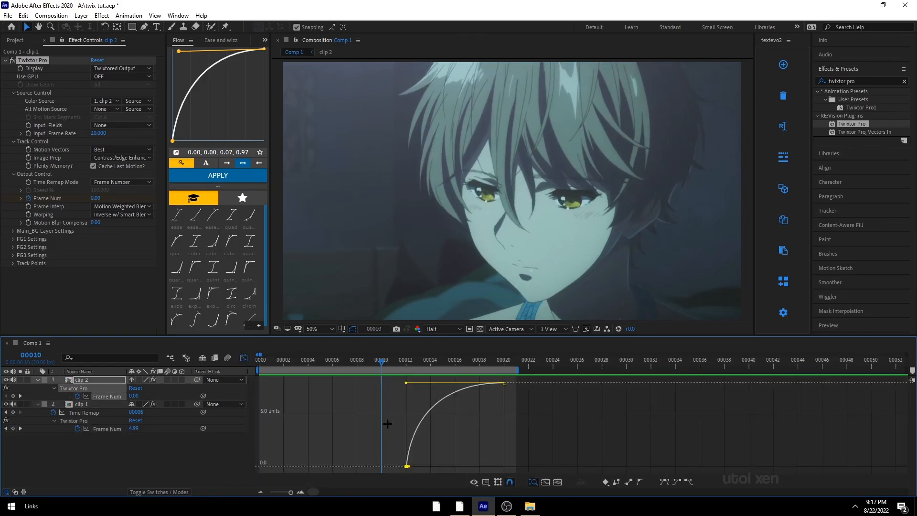
left_click_drag(408, 469, 408, 397)
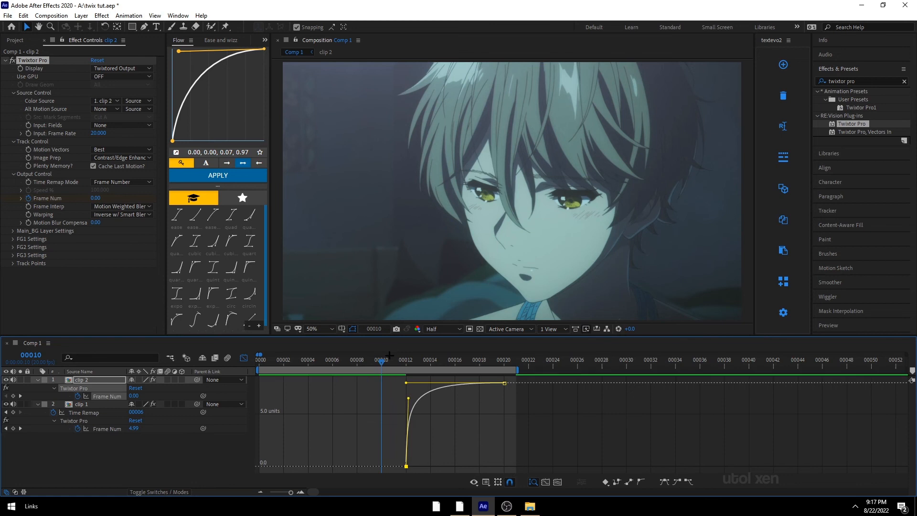
key("Home")
key("space")
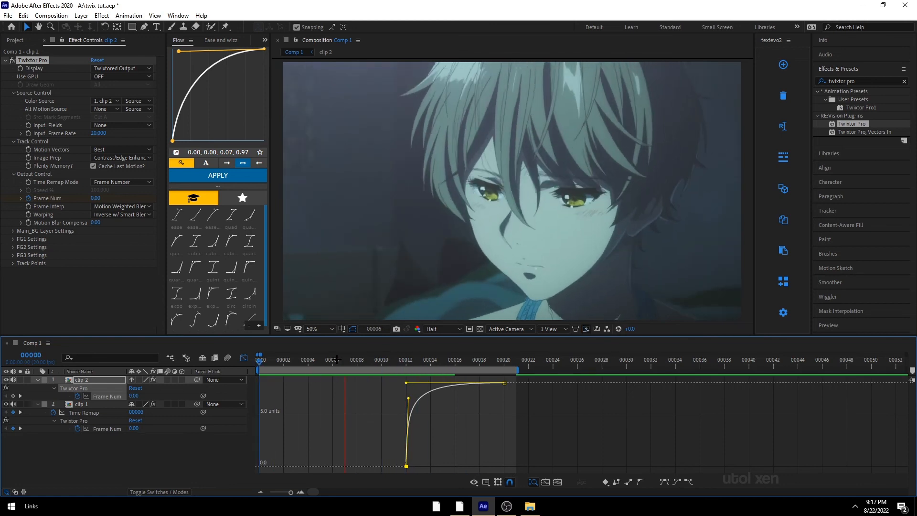
key("space")
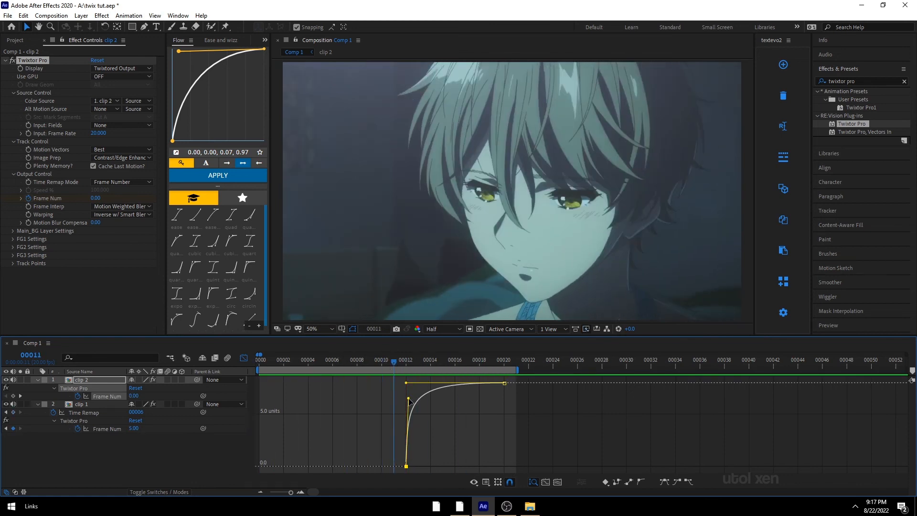
key("ctrl+z")
Step: Preview the retimed sequence from the start
mouse_move(394, 362)
left_mouse_down()
mouse_move(466, 365)
mouse_move(394, 372)
left_mouse_up()
key("Home")
key("space")
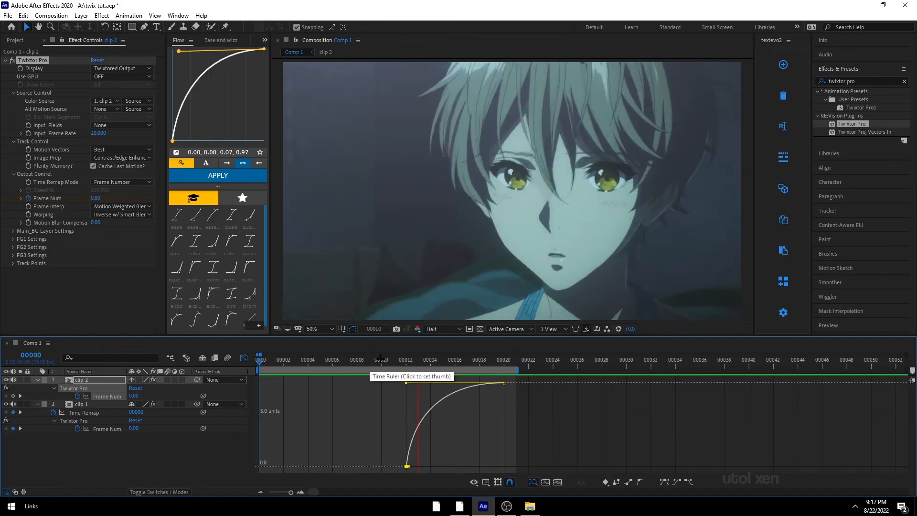
left_click(244, 357)
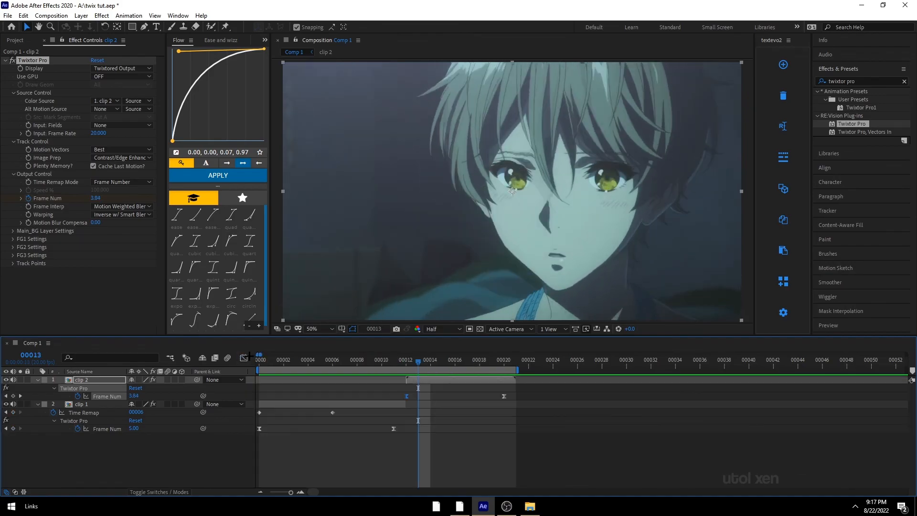
key("Home")
Step: Apply RSMB Pro to clip 1 and set its Blur Amt to 0.2
left_click(290, 241)
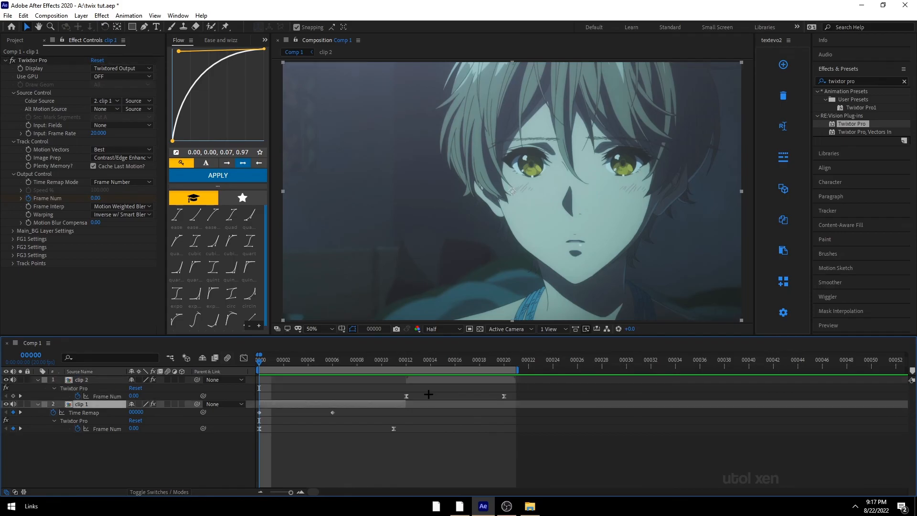
key("ctrl+space")
type("rsmb")
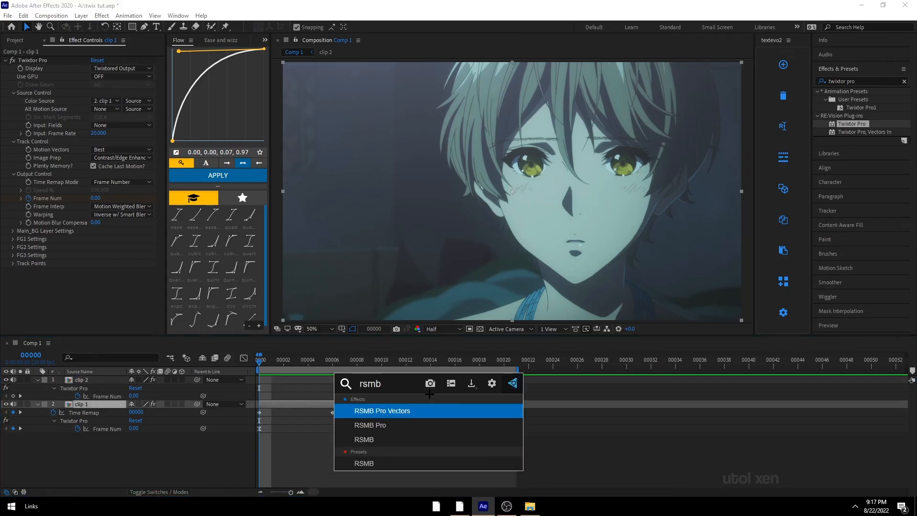
left_click(420, 425)
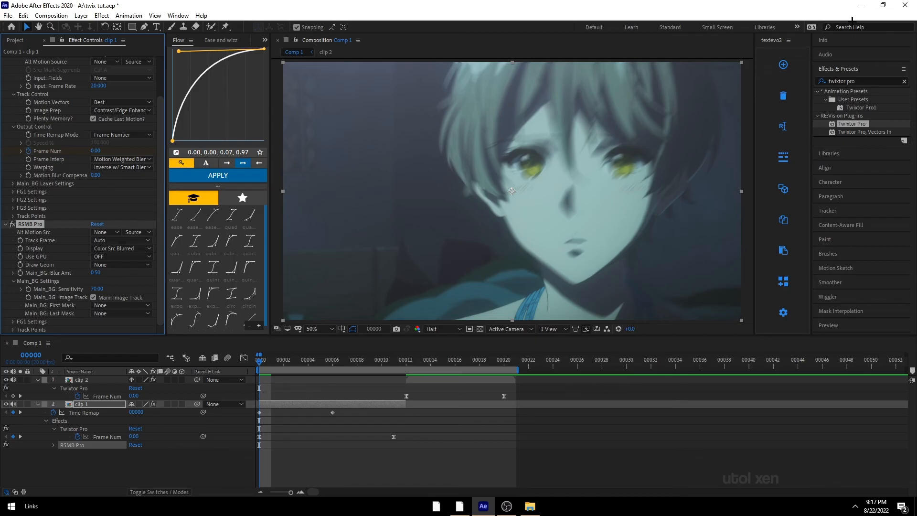
left_click(96, 273)
type(".2")
key("Return")
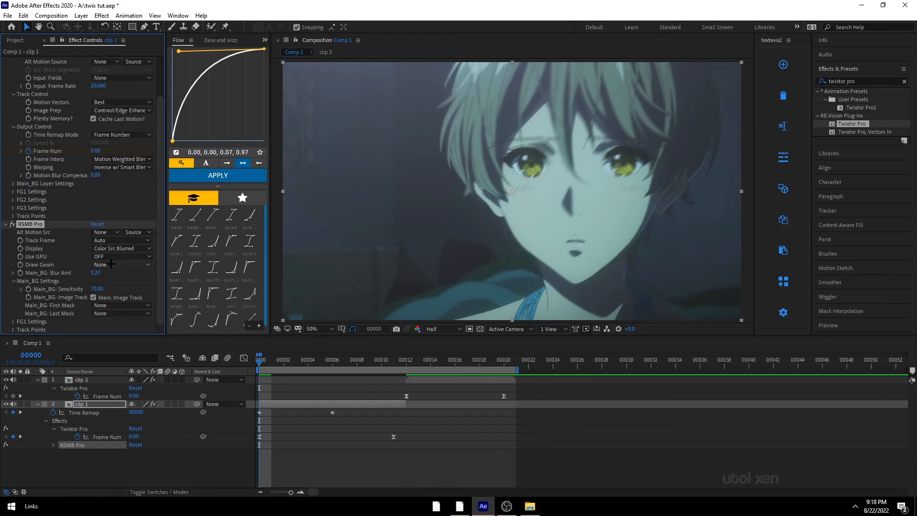
left_click(95, 271)
type(".1")
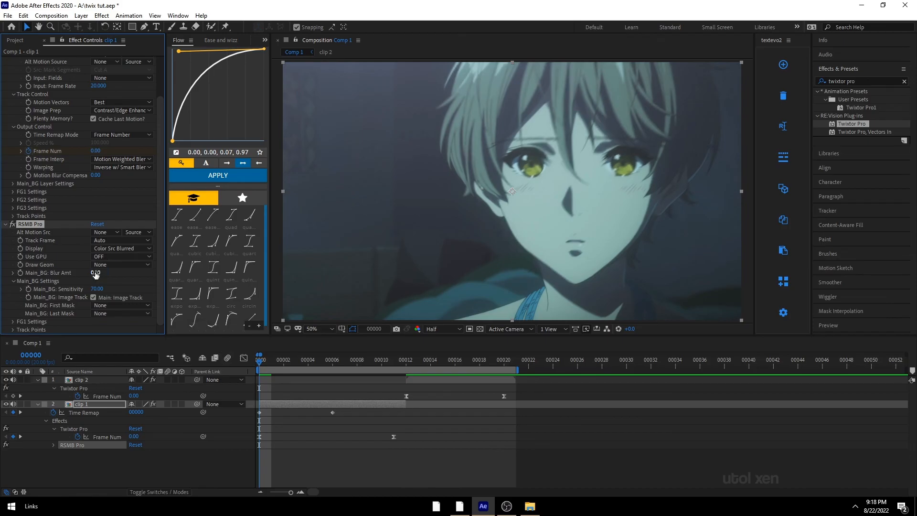
key("Escape")
Step: Preview the retimed sequence from the start
left_click(299, 413)
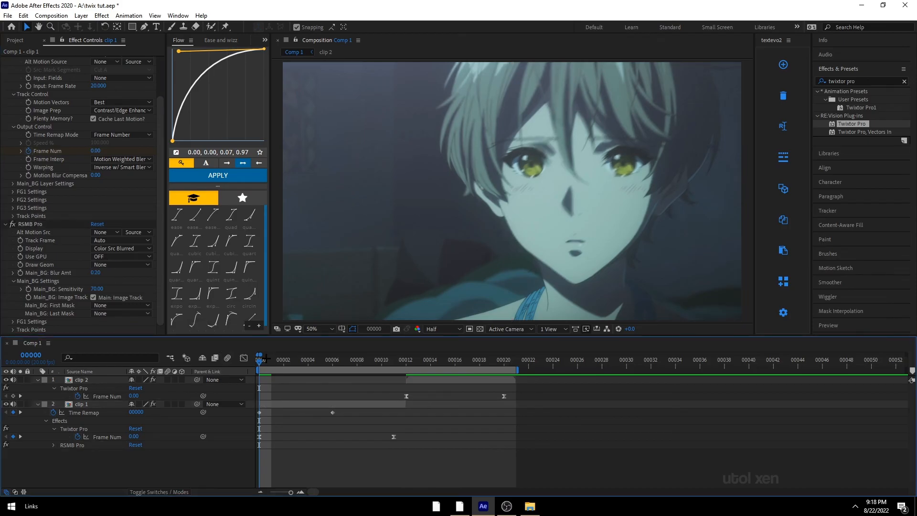
left_click_drag(259, 362, 223, 429)
key("space")
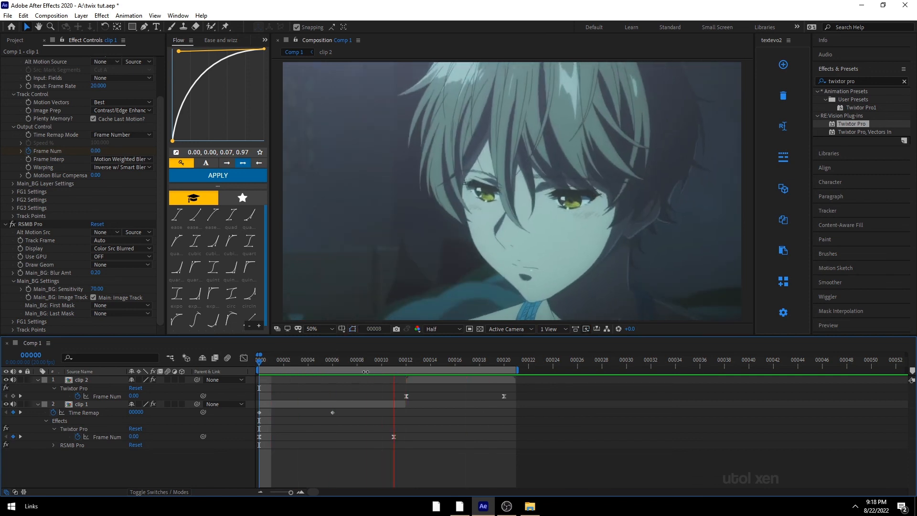
key("space")
Step: Copy the RSMB Pro effect from clip 1 and paste it onto clip 2
left_click(30, 224)
left_click(416, 362)
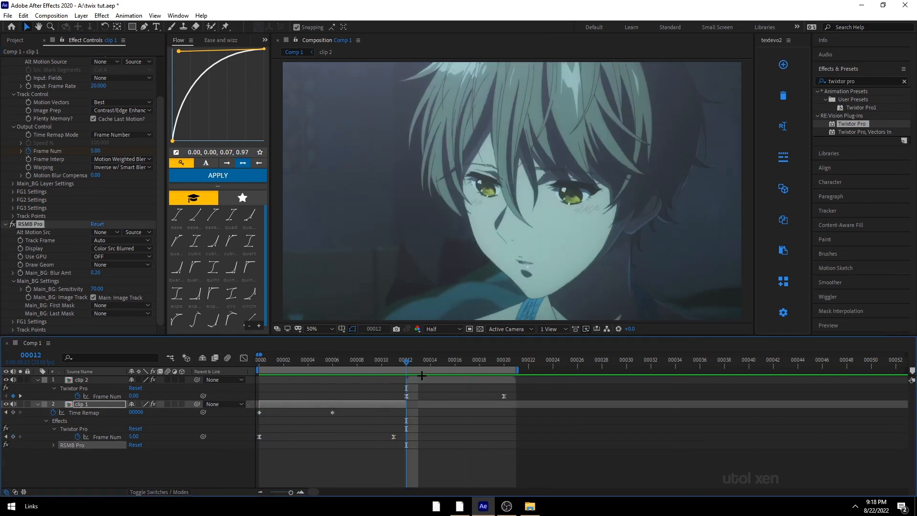
left_click(423, 377)
key("ctrl+v")
key("Home")
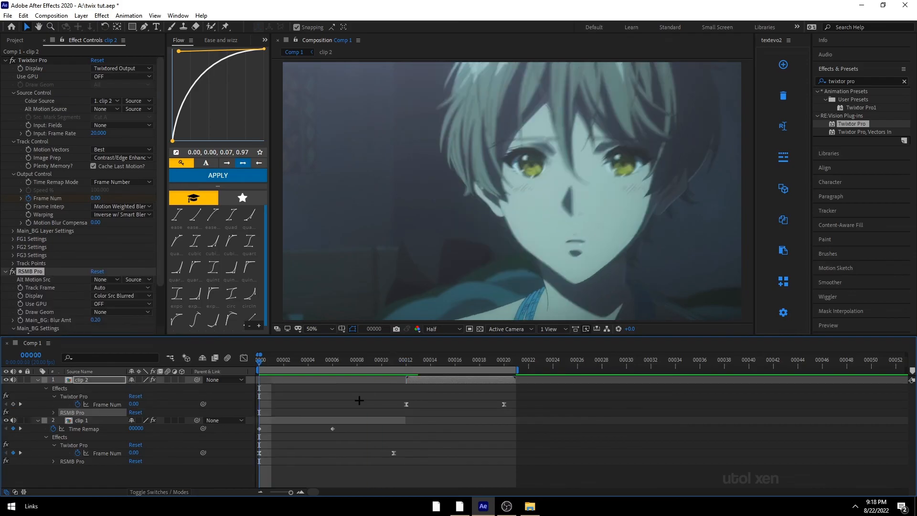
Step: Apply the preshake user preset to clip 1 and save the project
left_click(332, 422)
scroll(123, 256, "down", 3)
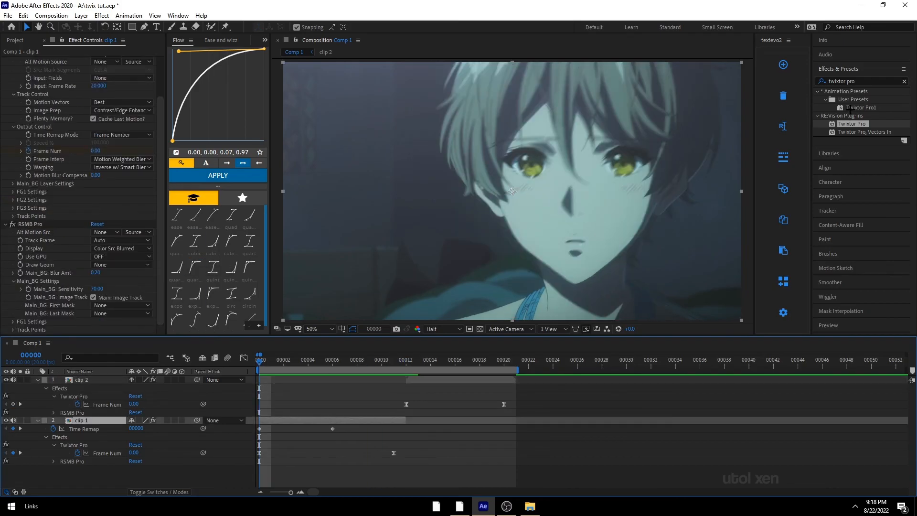
left_click(847, 79)
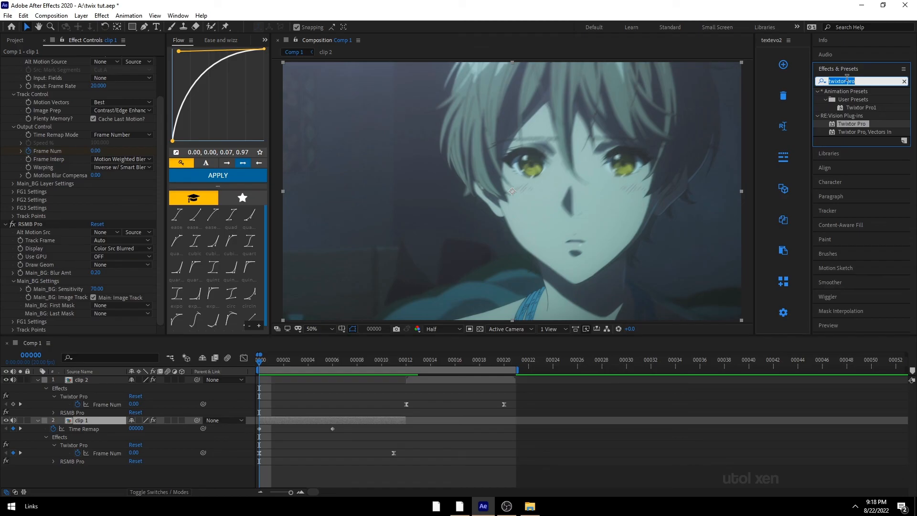
type("preshake")
left_click(856, 108)
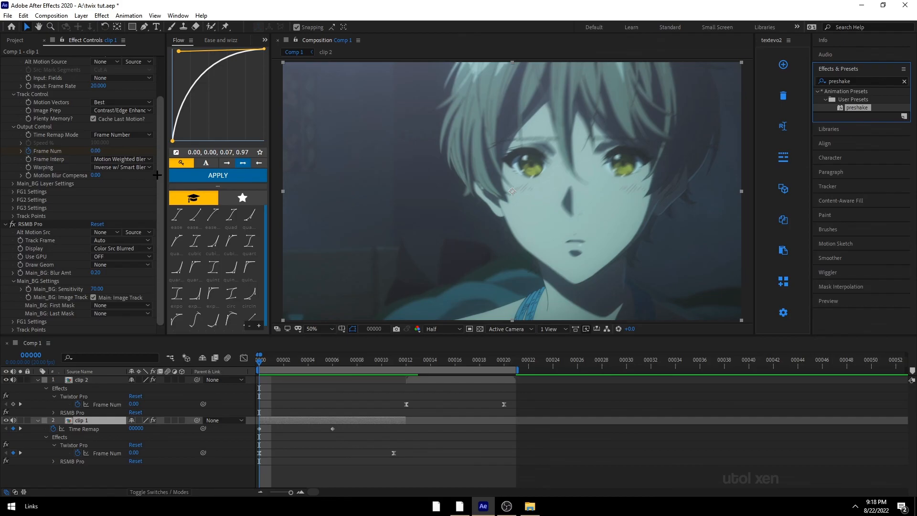
double_click(857, 107)
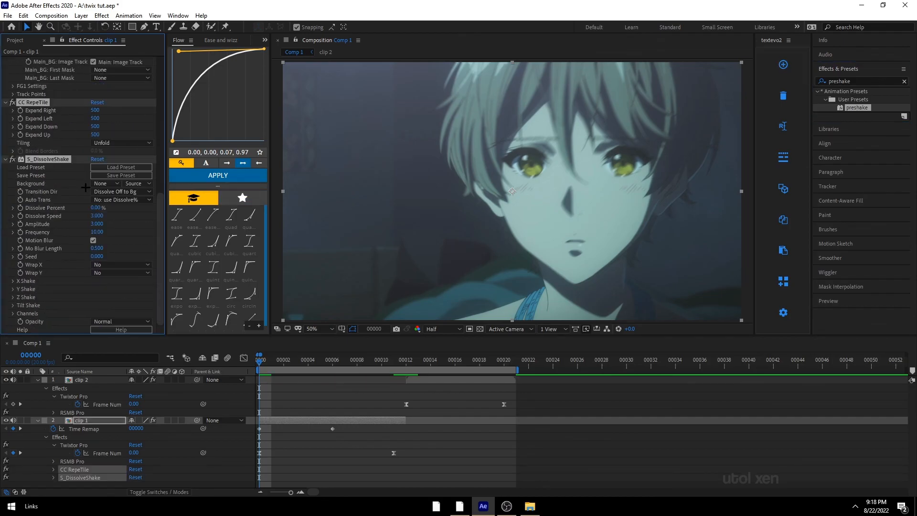
left_click(353, 461)
key("ctrl+s")
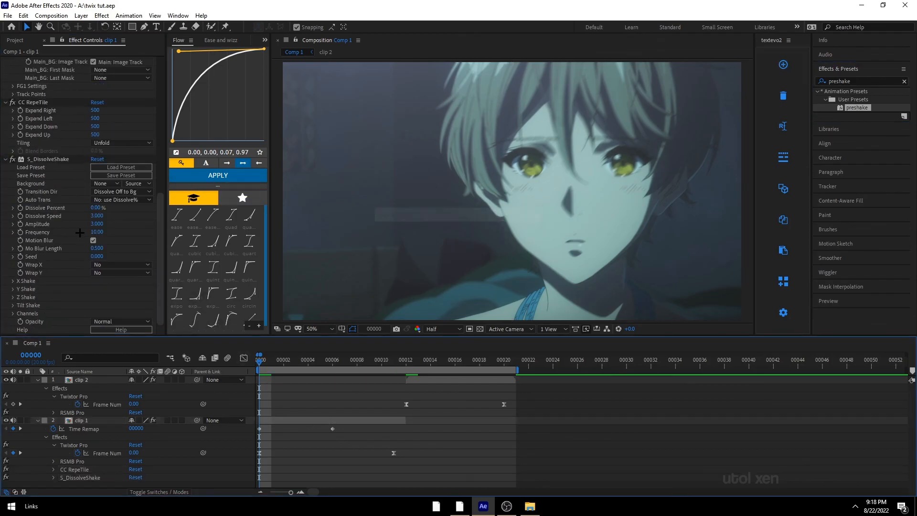
Step: In clip 1's S_DissolveShake effect, turn off Motion Blur and adjust the Amplitude
left_click(51, 159)
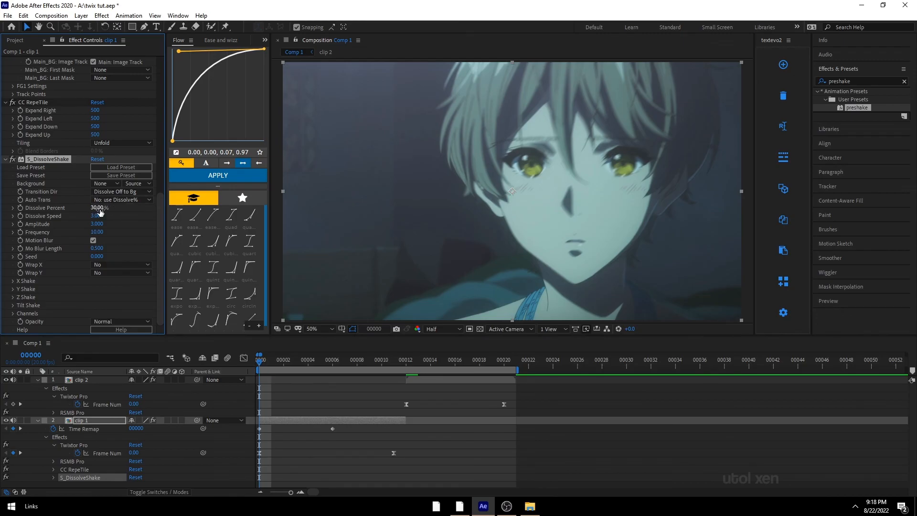
left_click(93, 240)
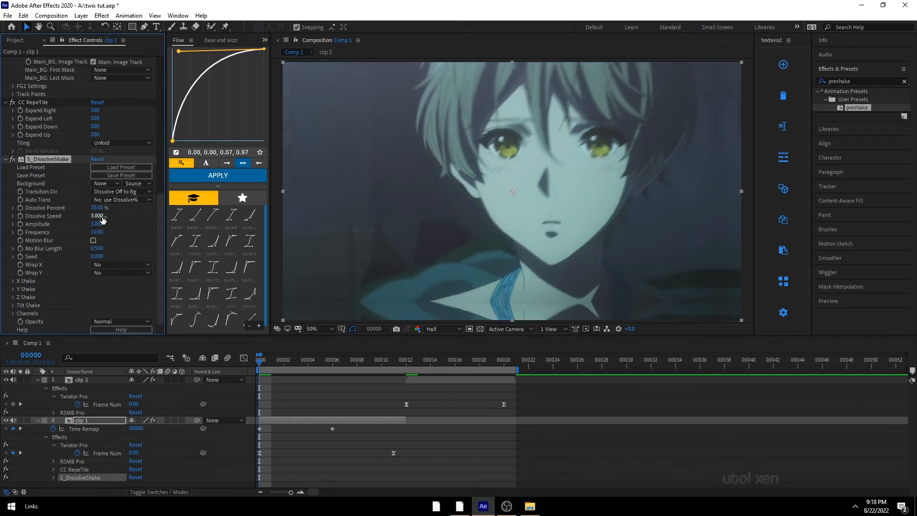
left_click_drag(97, 224, 106, 224)
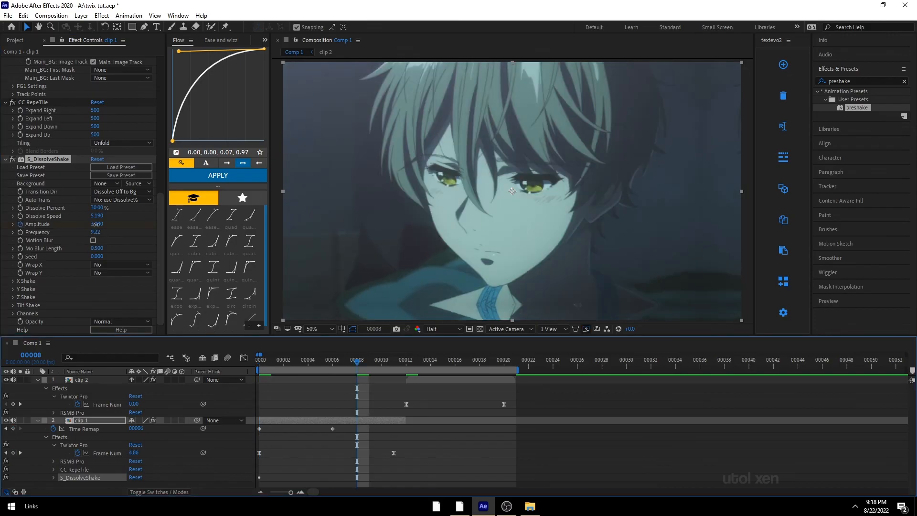
left_click_drag(96, 224, 91, 224)
left_click_drag(97, 249, 100, 249)
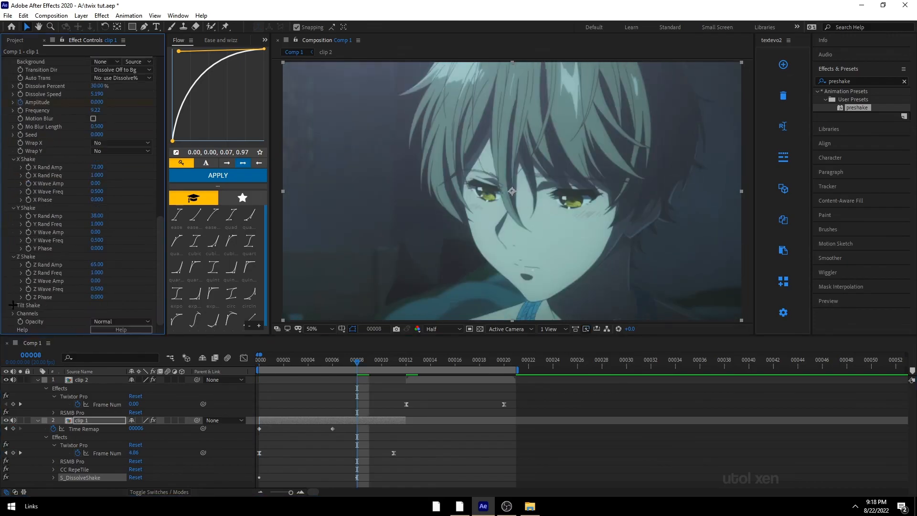
Step: Preview the shake on clip 1 from the start and inspect its keyframes in the Graph Editor
key("u")
key("u")
left_click(99, 387)
left_click(259, 362)
key("space")
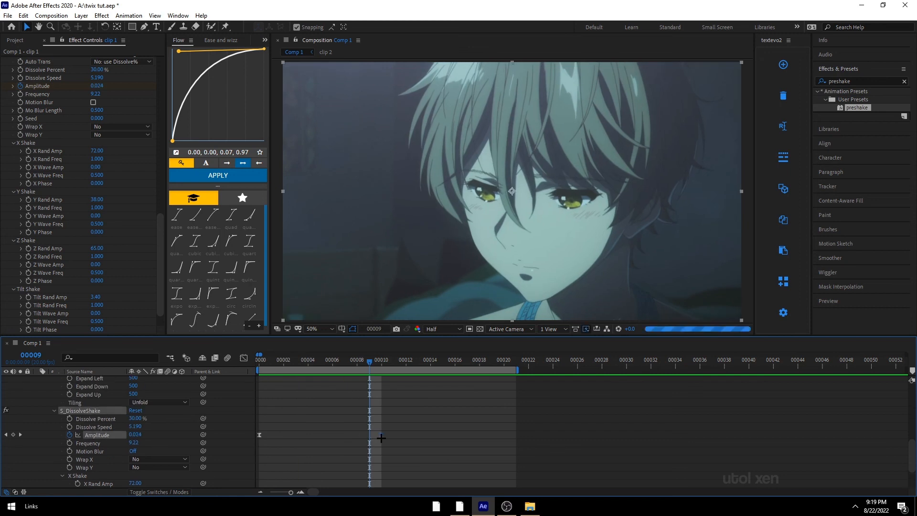
key("shift+F3")
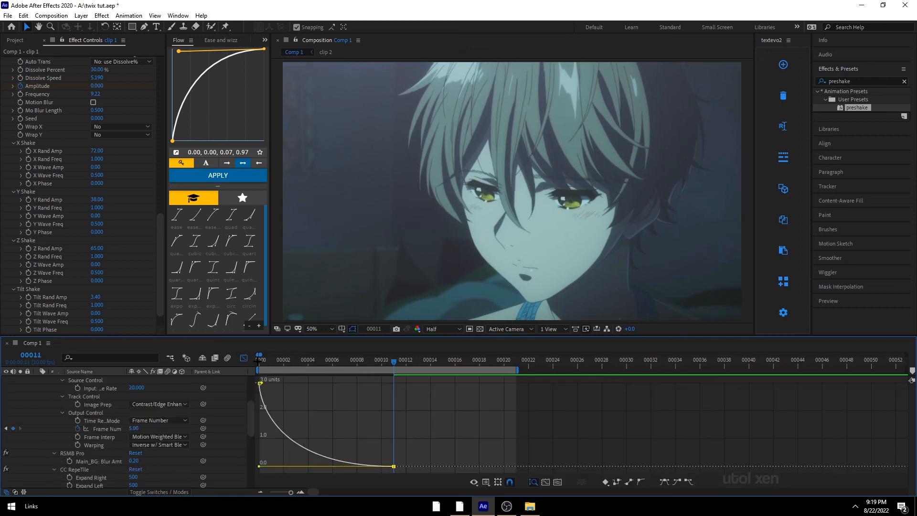
key("space")
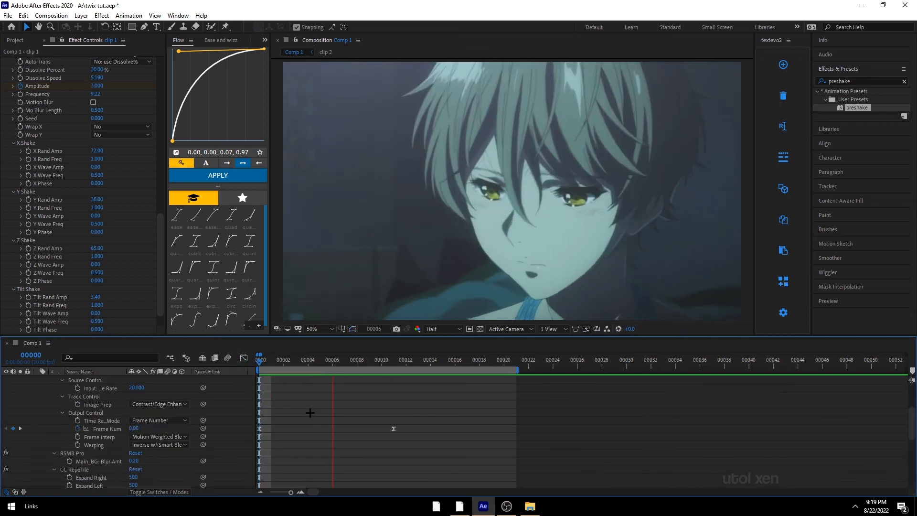
key("u")
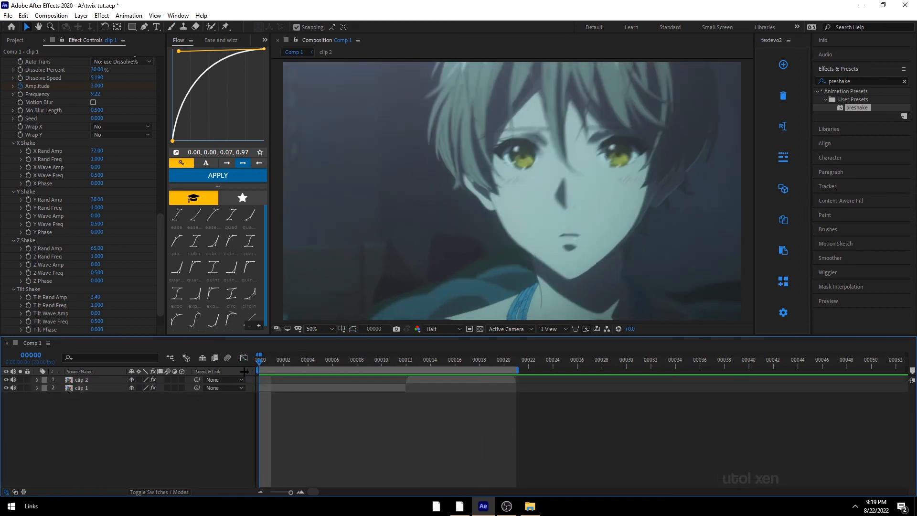
Step: Add a Scale keyframe at 100% on clip 2 at frame 12
key("space")
left_click_drag(261, 369, 405, 369)
left_click(407, 381)
key("s")
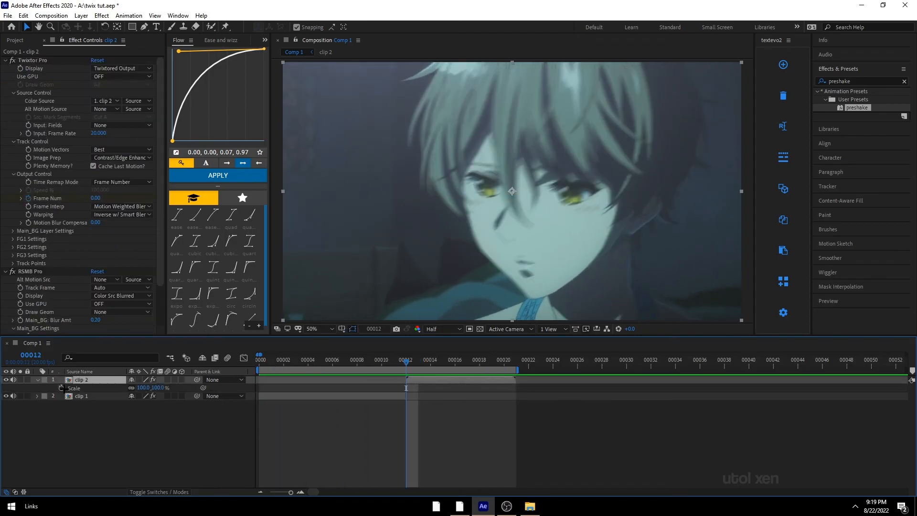
left_click(61, 388)
key("o")
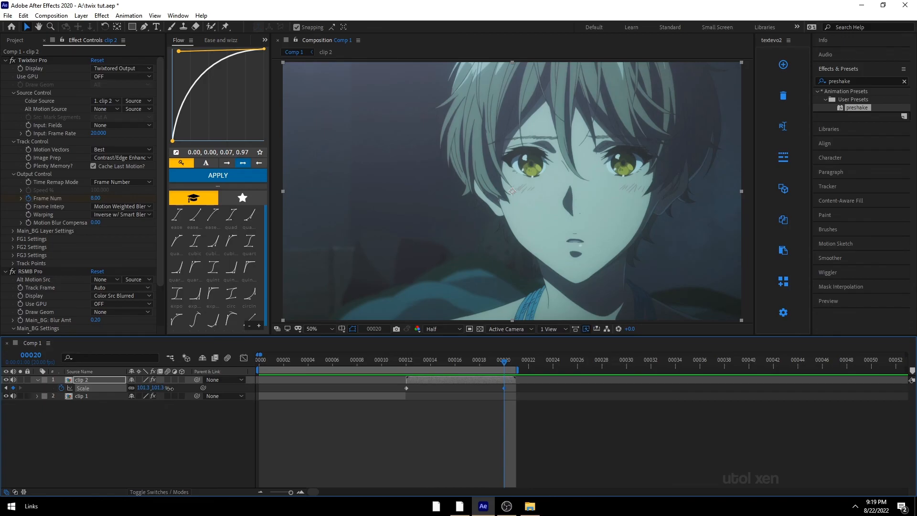
Step: Scale clip 2 to about 119.8% at its last frame and apply the Flow ease curve to the keyframes
left_click_drag(170, 388, 268, 399)
left_click(511, 407)
left_click_drag(523, 391, 344, 376)
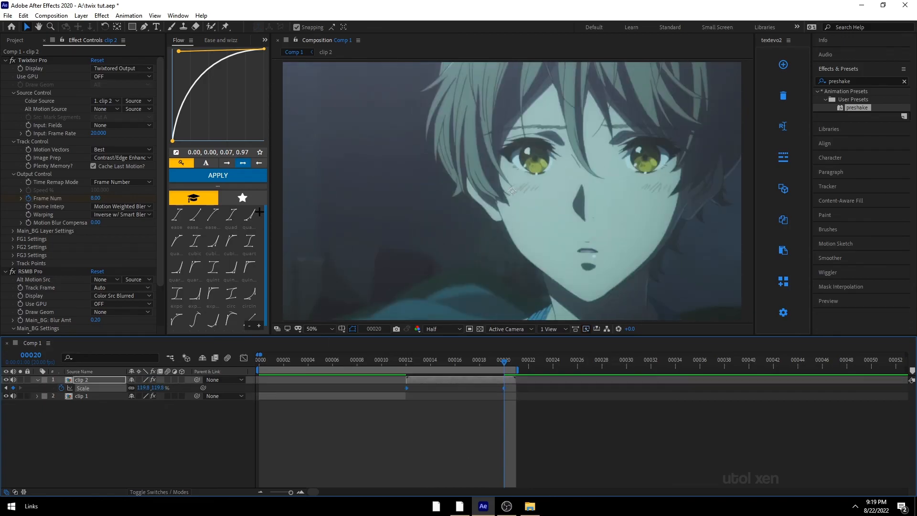
left_click(201, 174)
Step: Preview the scale push-in on clip 2 and return to the start
key("space")
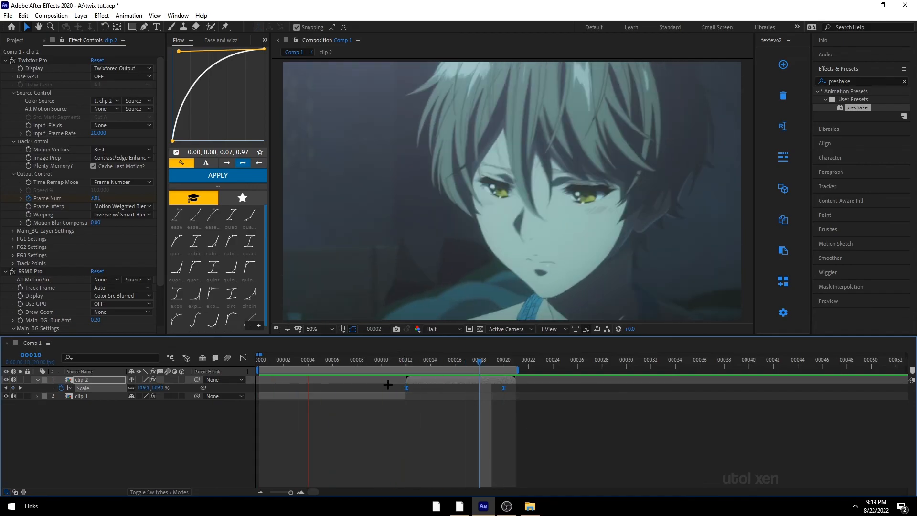
left_click(446, 419)
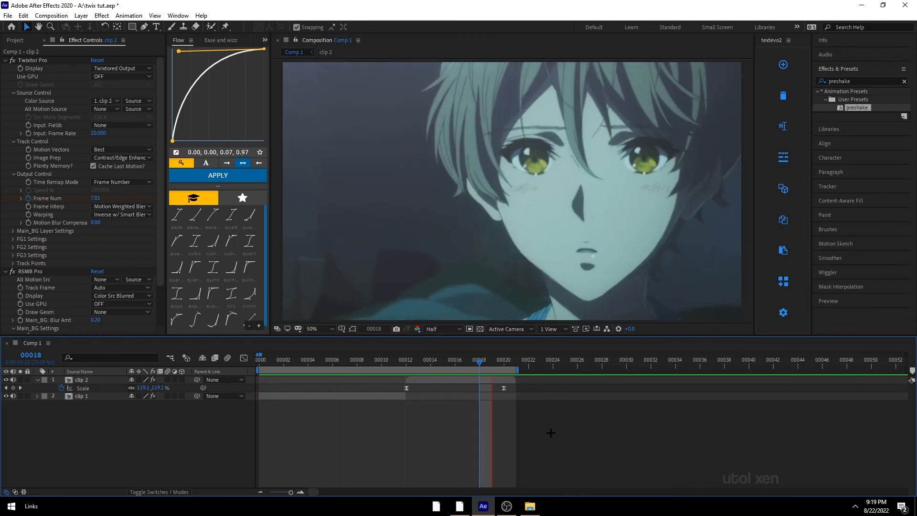
key("space")
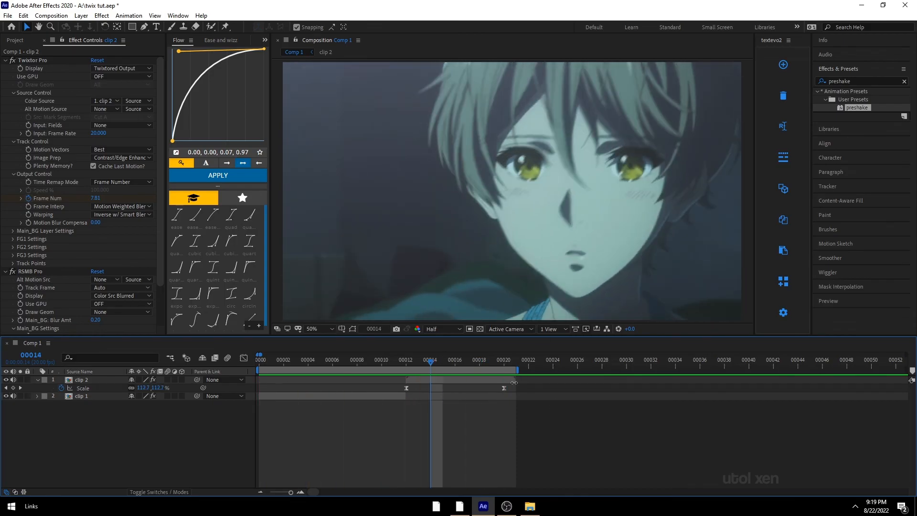
mouse_move(519, 370)
left_mouse_down()
mouse_move(652, 382)
mouse_move(517, 389)
left_mouse_up()
left_click_drag(424, 357, 260, 422)
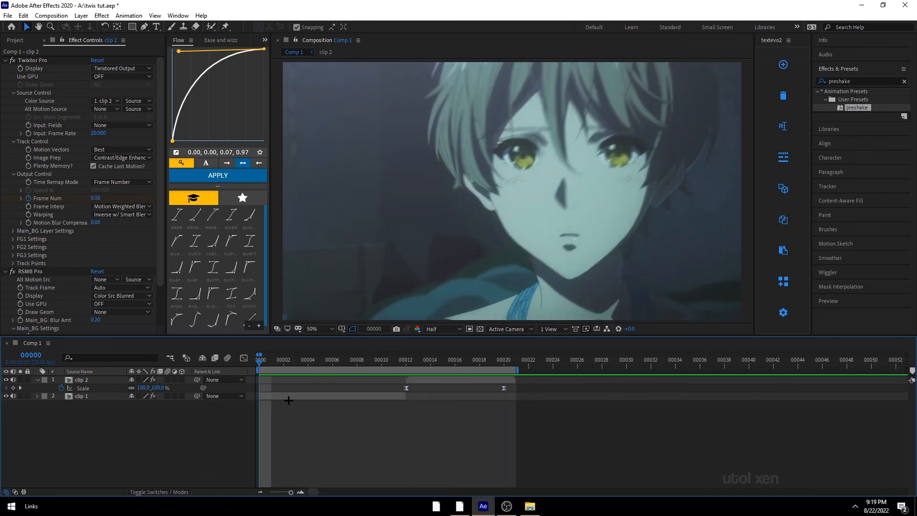